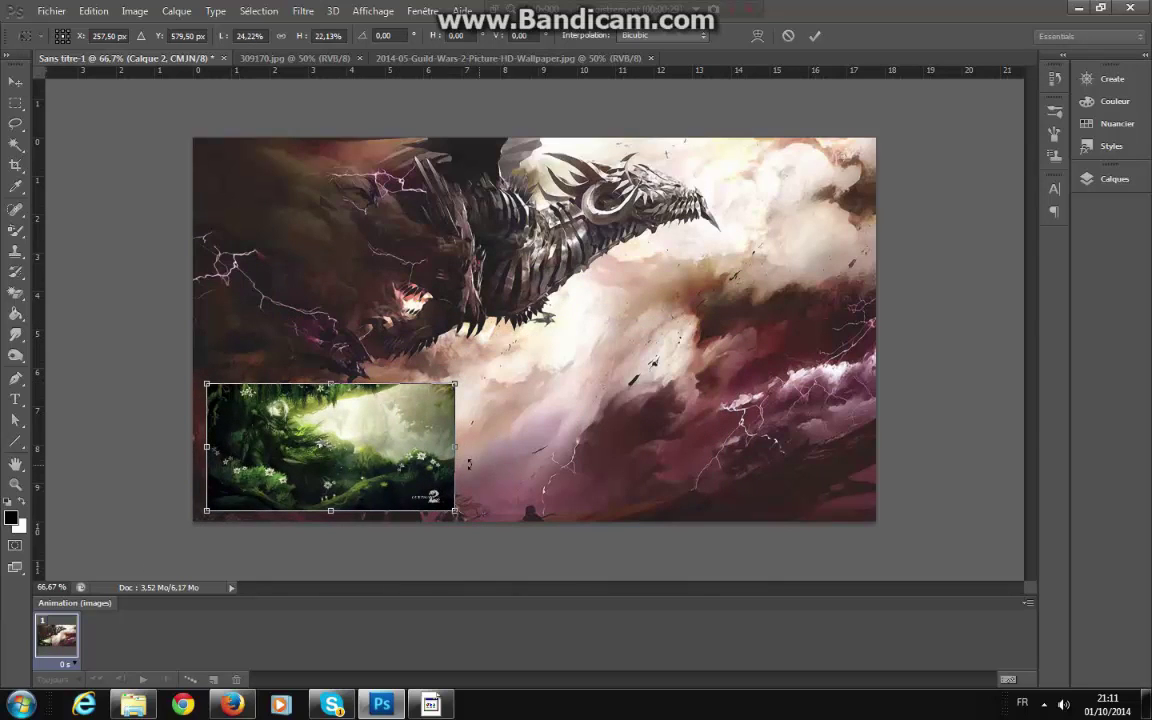
Apply the pending resize of the forest picture on the Calque 2 layer.
{"action": "left_click", "coordinate": [15, 80]}
{"action": "left_click", "coordinate": [412, 240]}
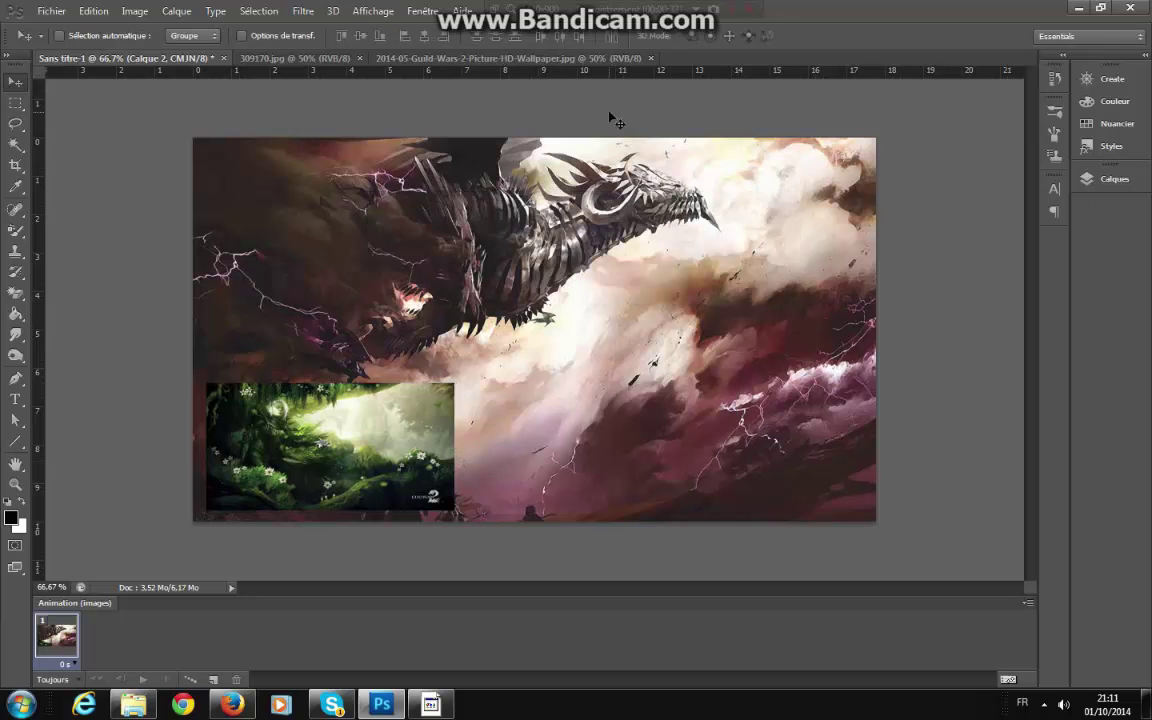
Open the image 319563 and copy the polar bear picture into the Sans titre-1 composition.
{"action": "left_click", "coordinate": [51, 11]}
{"action": "left_click", "coordinate": [60, 46]}
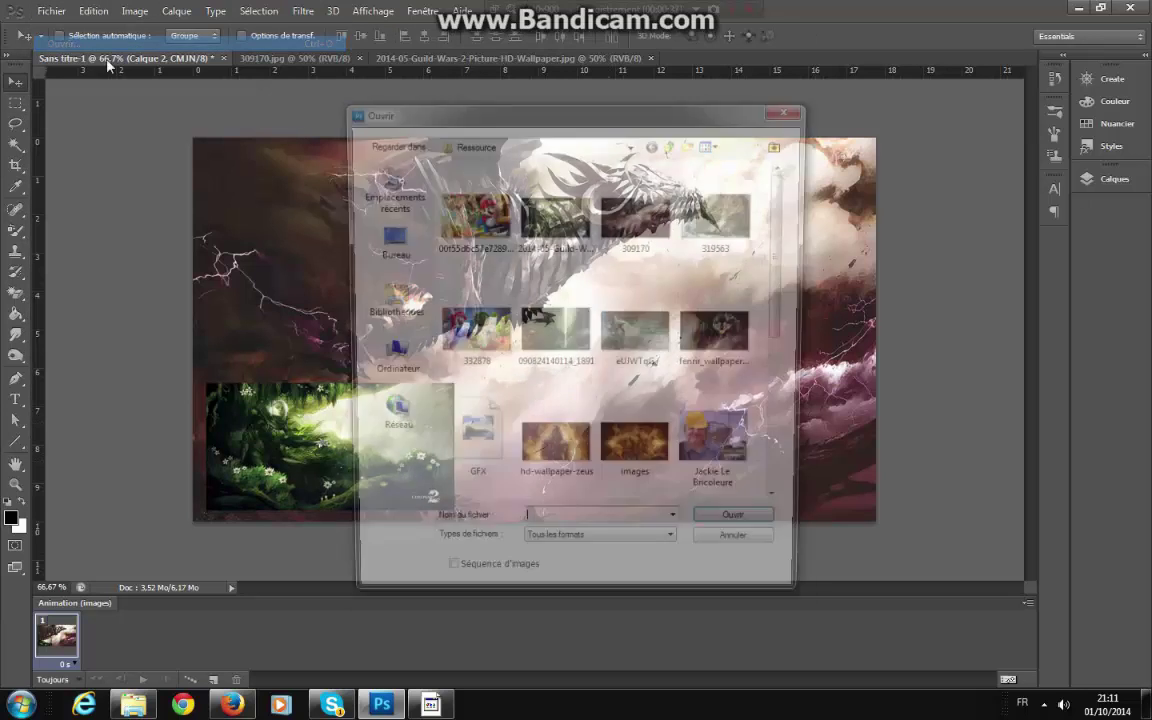
{"action": "left_click", "coordinate": [722, 215]}
{"action": "left_click", "coordinate": [747, 531]}
{"action": "left_click_drag", "start_coordinate": [717, 333], "coordinate": [618, 338]}
{"action": "left_click", "coordinate": [586, 61]}
{"action": "left_click", "coordinate": [725, 58]}
{"action": "left_click_drag", "start_coordinate": [710, 318], "coordinate": [500, 545]}
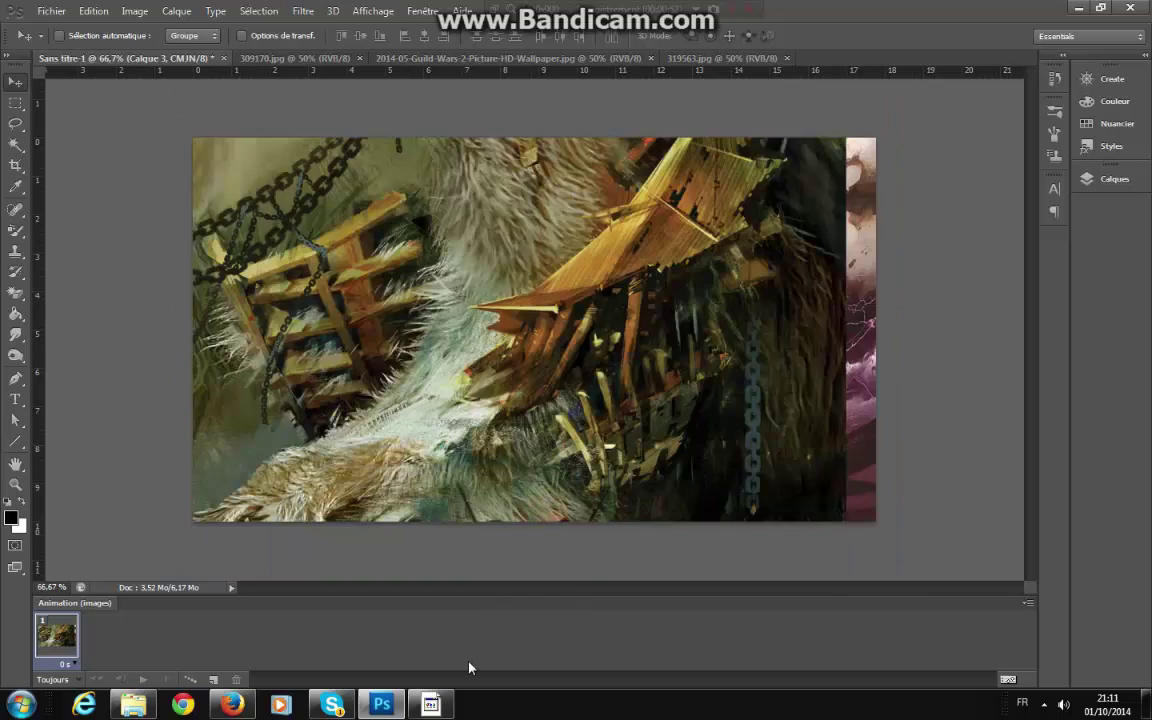
Scale the bear picture to about 23.91% width and 19.83% height, fit it over the forest thumbnail, and apply the transform.
{"action": "key", "text": "ctrl+t"}
{"action": "left_click_drag", "start_coordinate": [847, 313], "coordinate": [618, 576]}
{"action": "left_click_drag", "start_coordinate": [671, 241], "coordinate": [390, 432]}
{"action": "left_click_drag", "start_coordinate": [318, 475], "coordinate": [352, 473]}
{"action": "left_click_drag", "start_coordinate": [362, 545], "coordinate": [293, 369]}
{"action": "left_click_drag", "start_coordinate": [393, 297], "coordinate": [453, 381]}
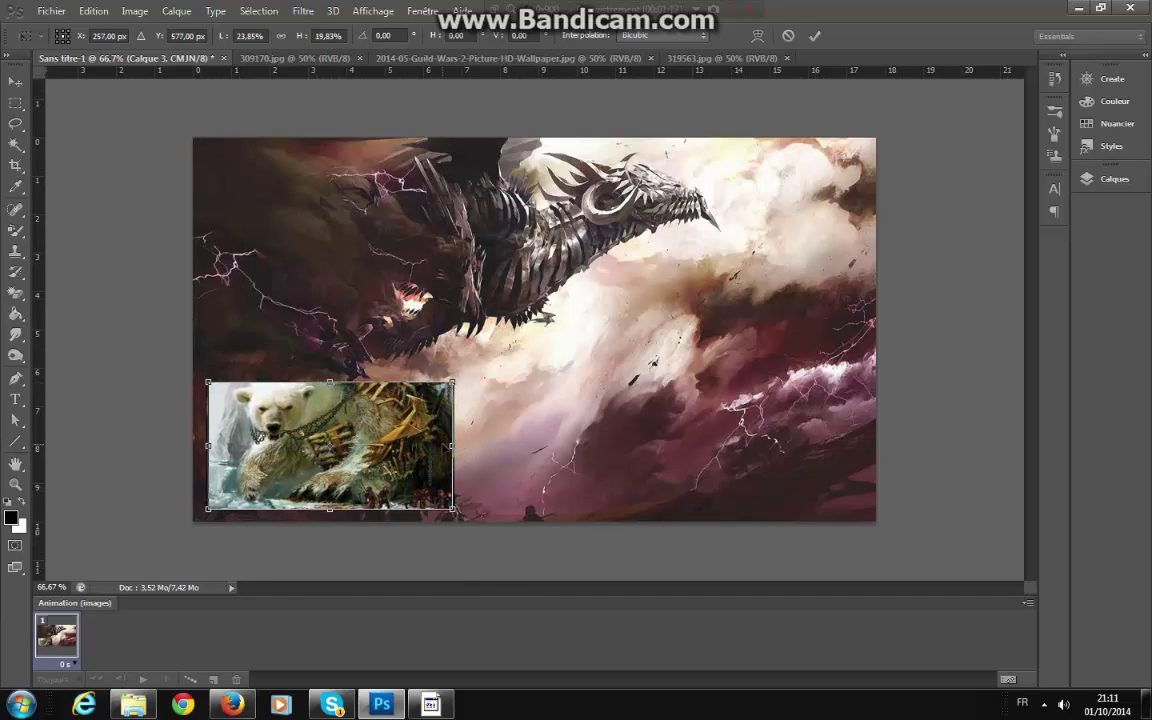
{"action": "left_click_drag", "start_coordinate": [455, 446], "coordinate": [456, 446]}
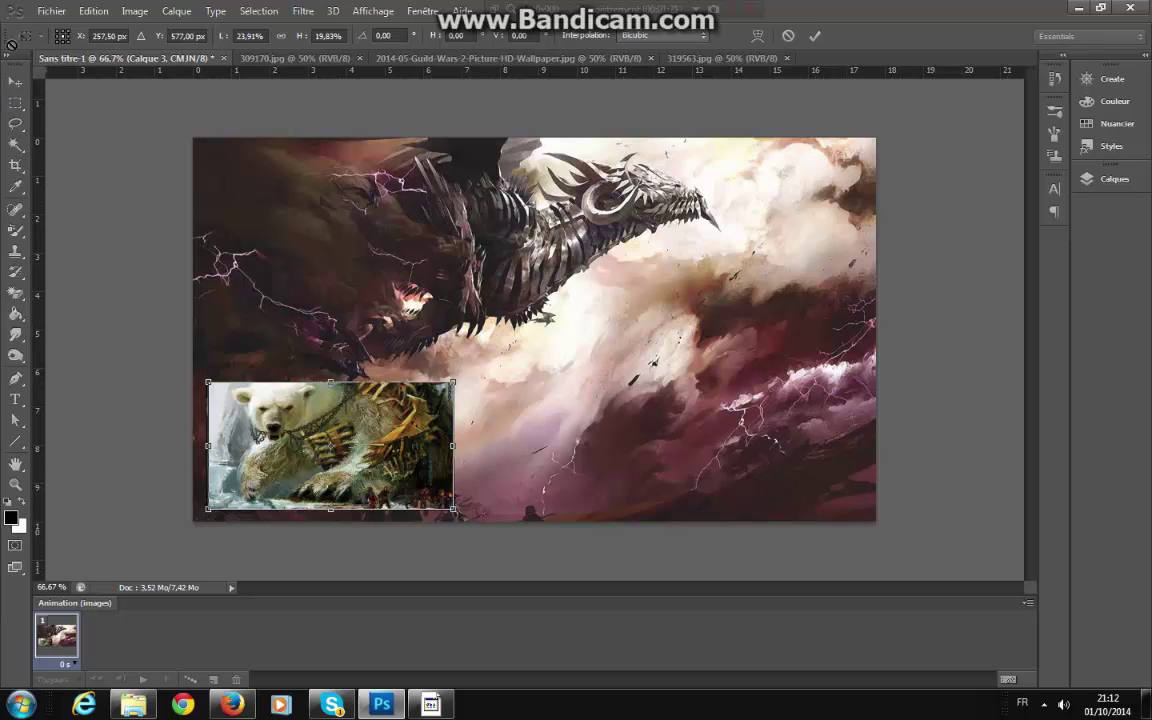
{"action": "left_click", "coordinate": [15, 81]}
{"action": "left_click", "coordinate": [470, 267]}
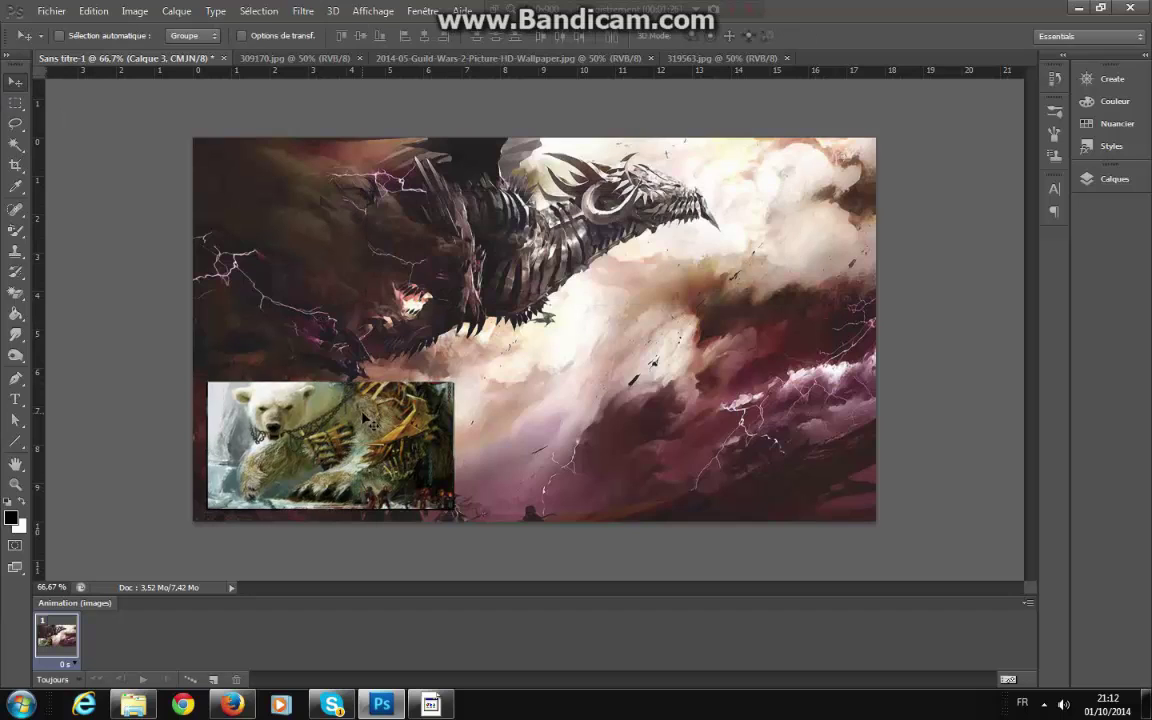
Move the bear thumbnail to the lower-right part of the canvas and nudge it level with the forest thumbnail.
{"action": "left_click_drag", "start_coordinate": [364, 419], "coordinate": [765, 416]}
{"action": "key", "text": "Right"}
{"action": "key", "text": "Right"}
{"action": "key", "text": "Right"}
{"action": "key", "text": "Right"}
{"action": "key", "text": "Right"}
{"action": "key", "text": "Right"}
{"action": "key", "text": "Right"}
{"action": "key", "text": "Right"}
{"action": "key", "text": "Right"}
{"action": "key", "text": "Right"}
{"action": "key", "text": "Right"}
{"action": "key", "text": "Right"}
{"action": "key", "text": "Right"}
{"action": "key", "text": "Right"}
{"action": "key", "text": "Right"}
{"action": "key", "text": "Right"}
{"action": "key", "text": "Right"}
{"action": "key", "text": "Right"}
{"action": "key", "text": "Right"}
{"action": "key", "text": "Right"}
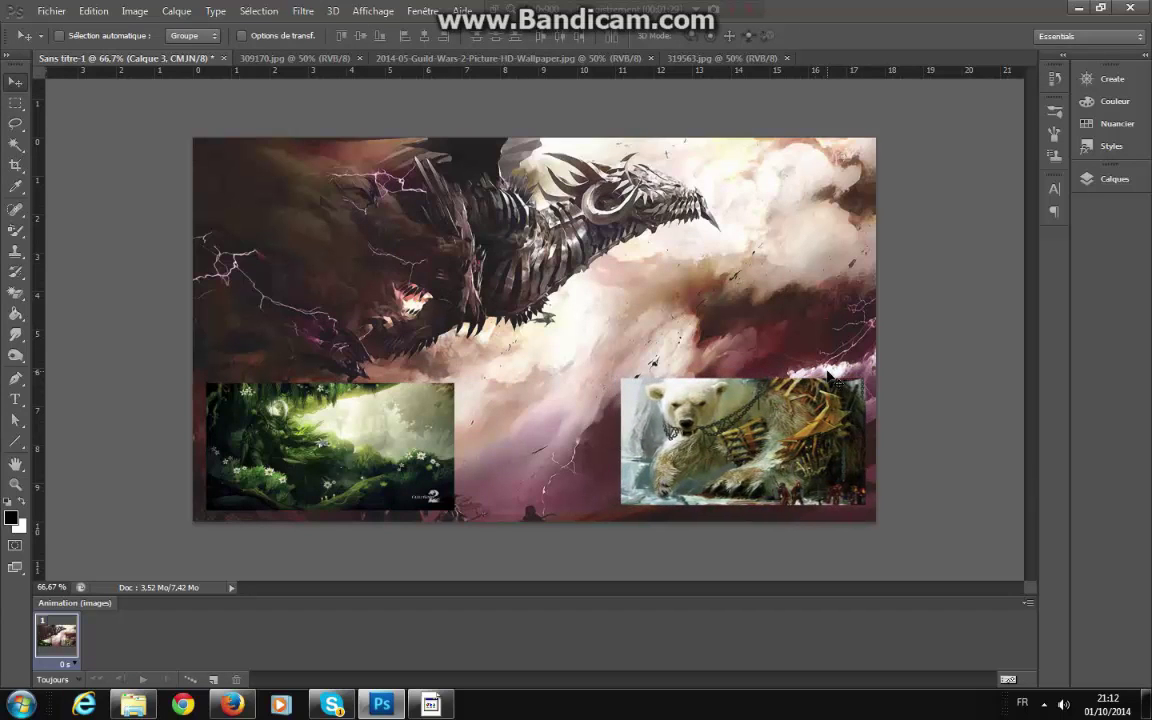
{"action": "key", "text": "Left"}
{"action": "key", "text": "Left"}
{"action": "key", "text": "Left"}
{"action": "key", "text": "Left"}
{"action": "key", "text": "Left"}
{"action": "key", "text": "Left"}
{"action": "key", "text": "Left"}
{"action": "key", "text": "Left"}
{"action": "key", "text": "Left"}
{"action": "key", "text": "Left"}
{"action": "key", "text": "Left"}
{"action": "key", "text": "Left"}
{"action": "key", "text": "Left"}
{"action": "key", "text": "Left"}
{"action": "key", "text": "Left"}
{"action": "key", "text": "Left"}
{"action": "key", "text": "Left"}
{"action": "key", "text": "Left"}
{"action": "key", "text": "Left"}
{"action": "key", "text": "Left"}
{"action": "key", "text": "Left"}
{"action": "key", "text": "Left"}
{"action": "key", "text": "Left"}
{"action": "key", "text": "Left"}
{"action": "key", "text": "Left"}
{"action": "key", "text": "Left"}
{"action": "key", "text": "Left"}
{"action": "key", "text": "Left"}
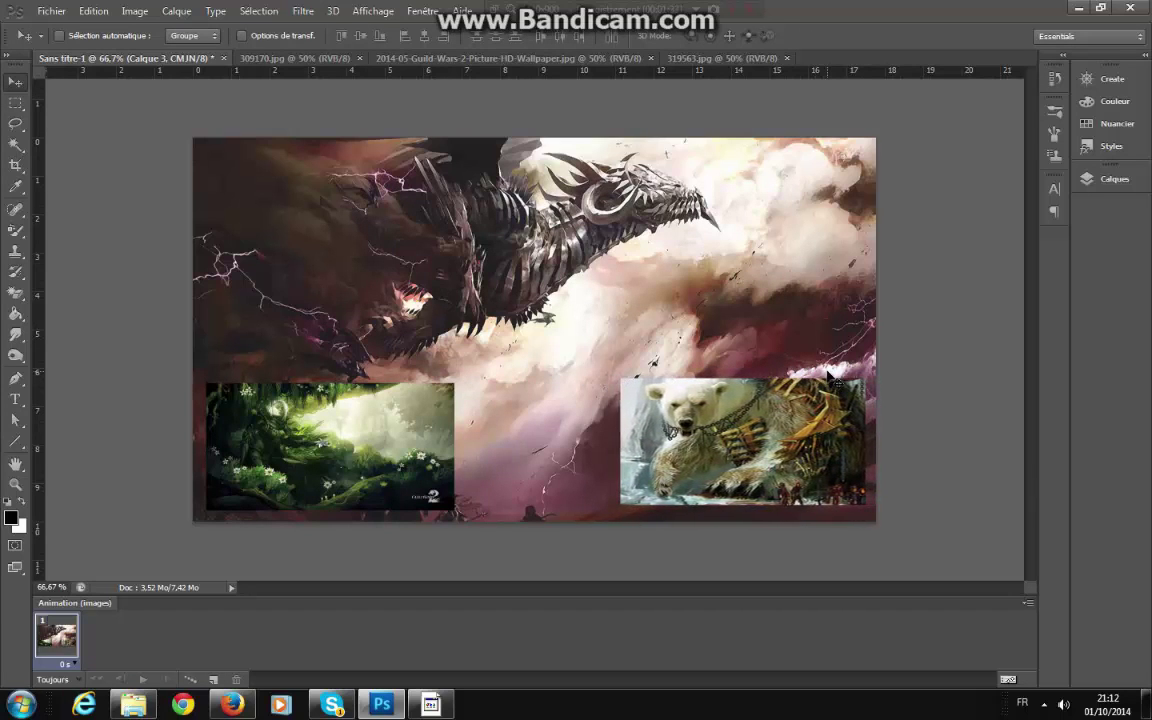
{"action": "key", "text": "Down"}
{"action": "key", "text": "Down"}
{"action": "key", "text": "Down"}
{"action": "key", "text": "Down"}
{"action": "key", "text": "Down"}
{"action": "key", "text": "Down"}
{"action": "key", "text": "Down"}
{"action": "key", "text": "Right"}
{"action": "key", "text": "Right"}
{"action": "key", "text": "Right"}
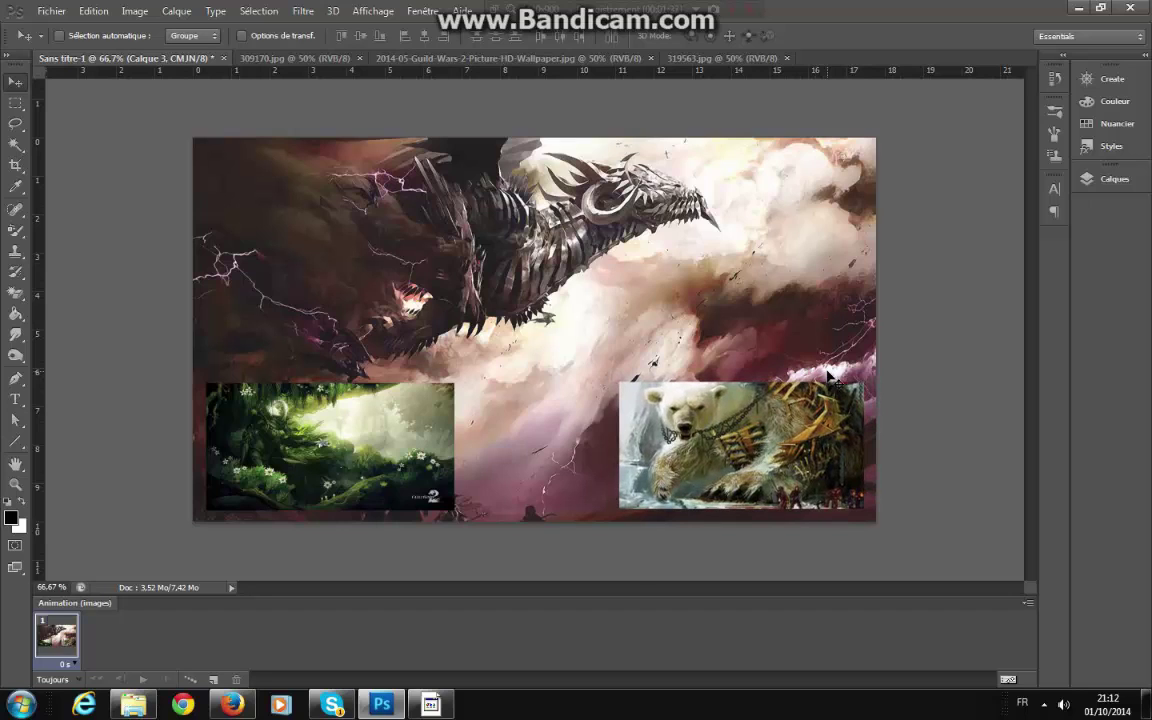
Select the Calque 2 layer and nudge the forest thumbnail closer to the canvas's lower-left corner.
{"action": "left_click", "coordinate": [1112, 179]}
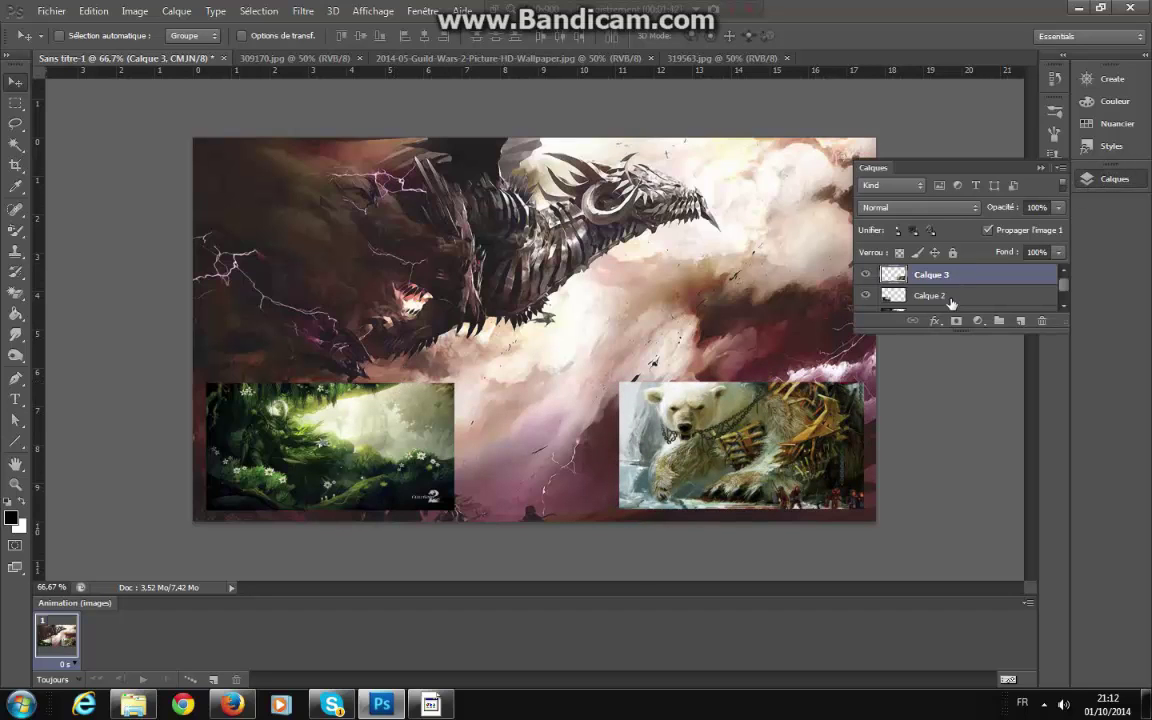
{"action": "left_click", "coordinate": [981, 296]}
{"action": "key", "text": "Left"}
{"action": "key", "text": "Left"}
{"action": "key", "text": "Left"}
{"action": "key", "text": "Left"}
{"action": "key", "text": "Left"}
{"action": "key", "text": "Left"}
{"action": "key", "text": "Down"}
{"action": "key", "text": "Down"}
{"action": "key", "text": "Down"}
{"action": "key", "text": "Down"}
{"action": "key", "text": "Down"}
{"action": "key", "text": "Down"}
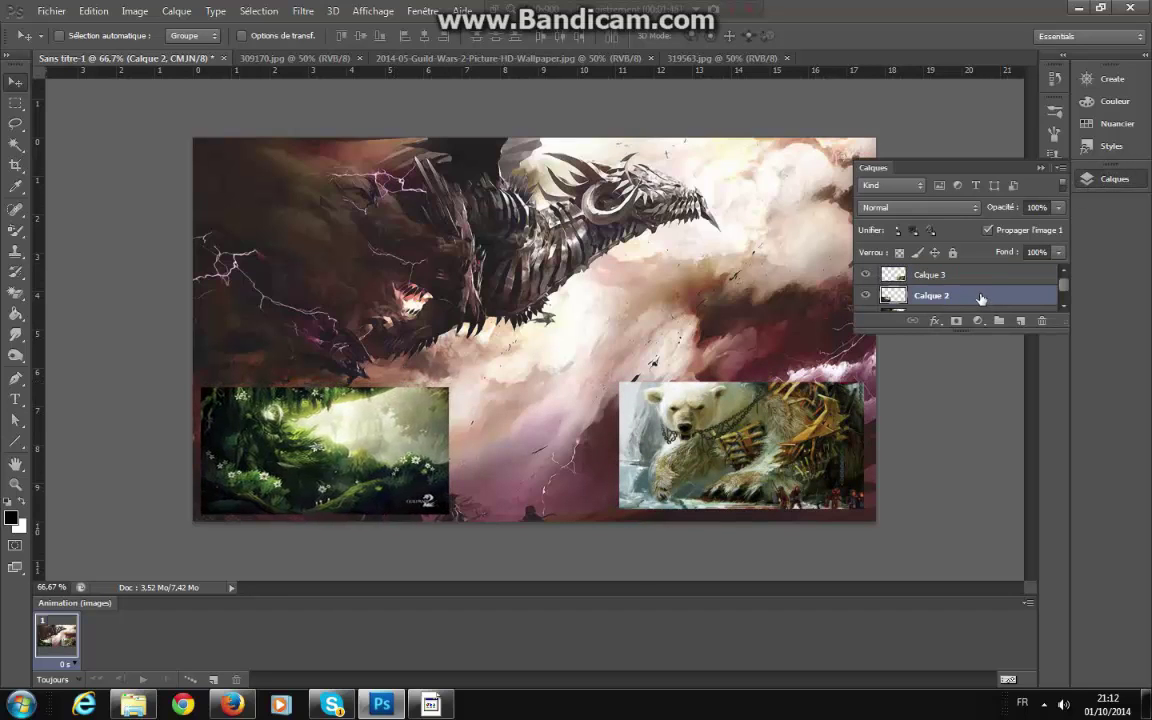
Select the Calque 3 layer and nudge the bear thumbnail toward the canvas's lower-right corner, level with the forest thumbnail.
{"action": "left_click", "coordinate": [956, 274]}
{"action": "key", "text": "Right"}
{"action": "key", "text": "Right"}
{"action": "key", "text": "Right"}
{"action": "key", "text": "Right"}
{"action": "key", "text": "Right"}
{"action": "key", "text": "Right"}
{"action": "key", "text": "Right"}
{"action": "key", "text": "Down"}
{"action": "key", "text": "Down"}
{"action": "key", "text": "Down"}
{"action": "key", "text": "Down"}
{"action": "key", "text": "Down"}
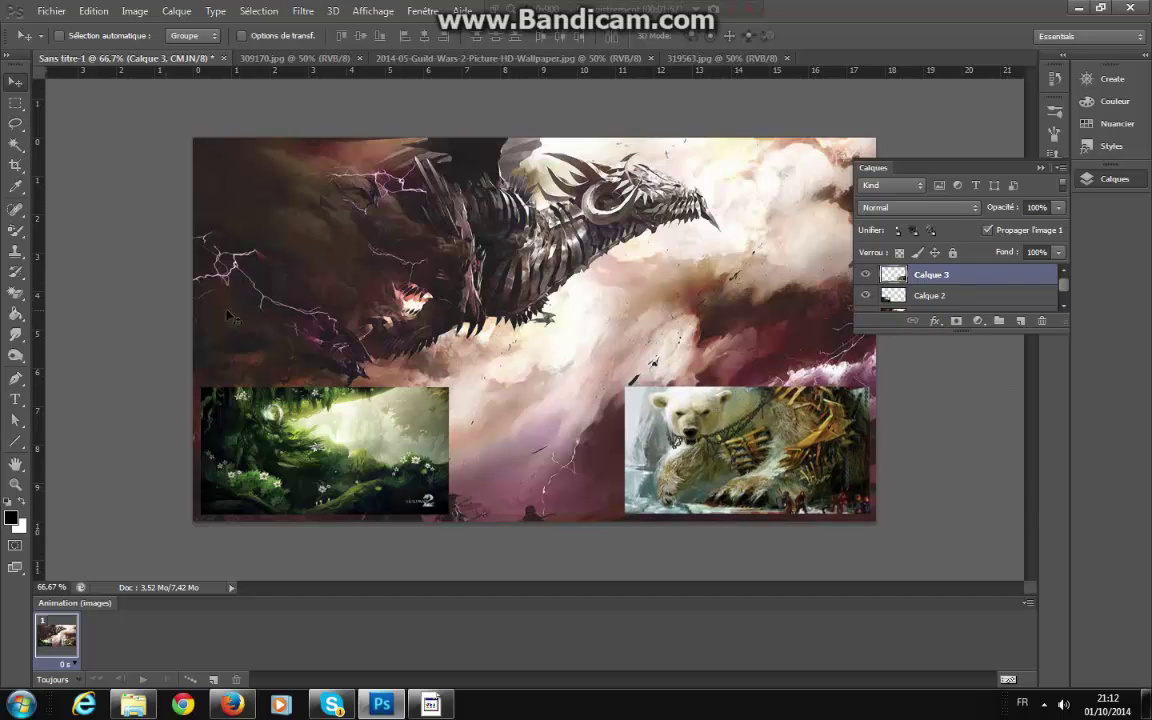
Add a thin black Contour (stroke) layer style to the bear picture on Calque 3.
{"action": "double_click", "coordinate": [907, 282]}
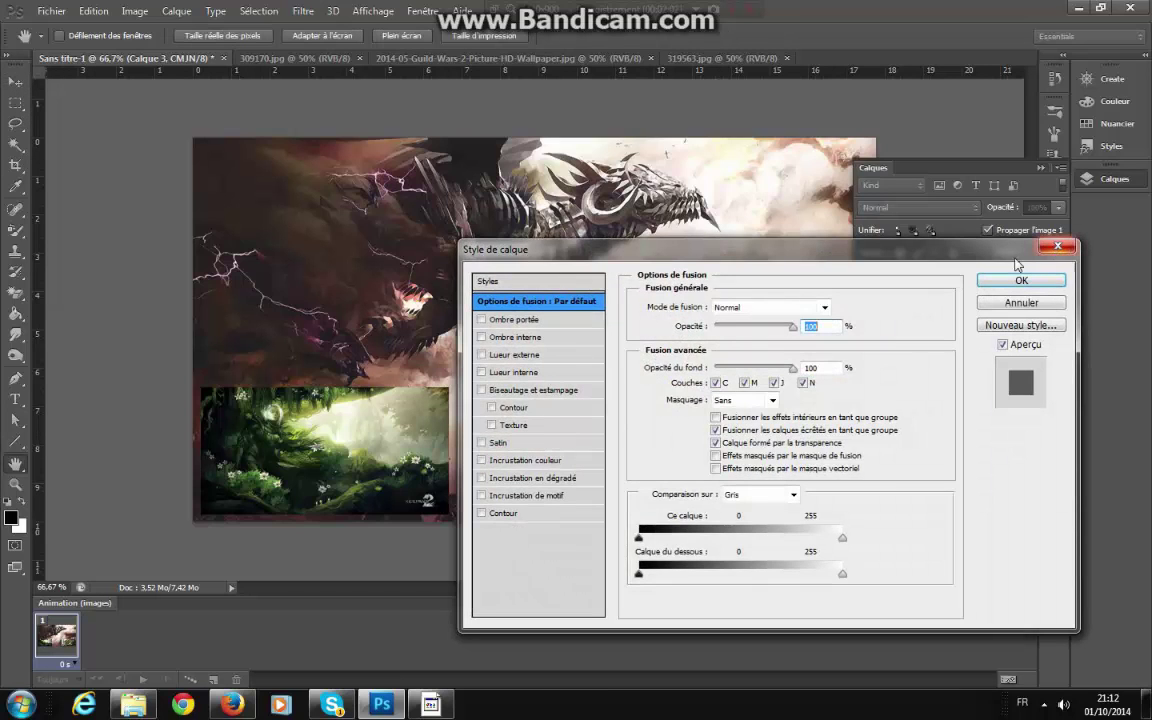
{"action": "left_click", "coordinate": [503, 513]}
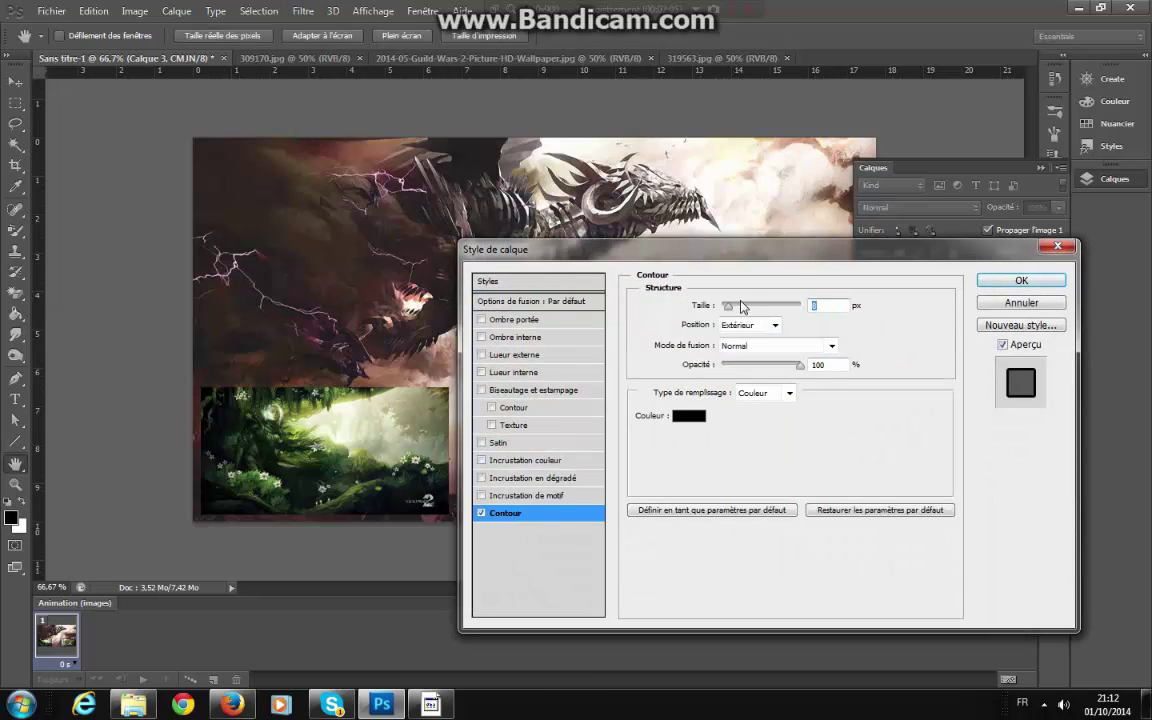
{"action": "left_click", "coordinate": [1021, 281]}
Add a black Contour (stroke) layer style to the forest picture on Calque 2.
{"action": "scroll", "coordinate": [964, 295], "scroll_direction": "down", "scroll_amount": 2}
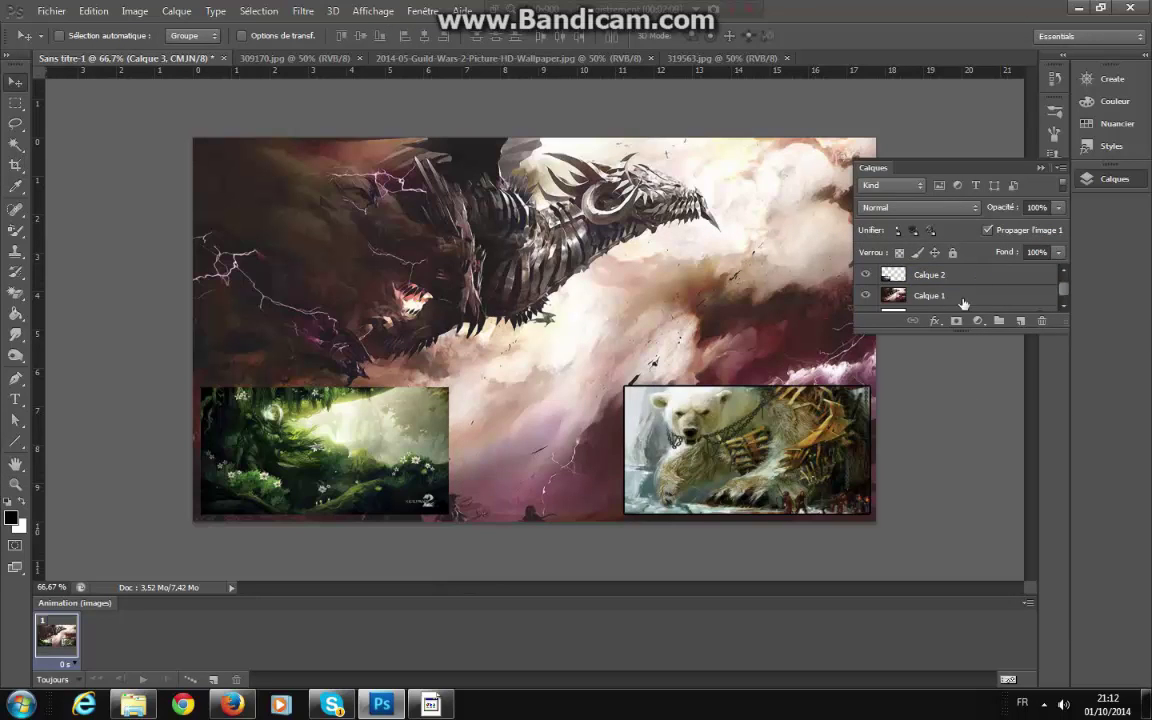
{"action": "double_click", "coordinate": [967, 276]}
{"action": "left_click", "coordinate": [496, 513]}
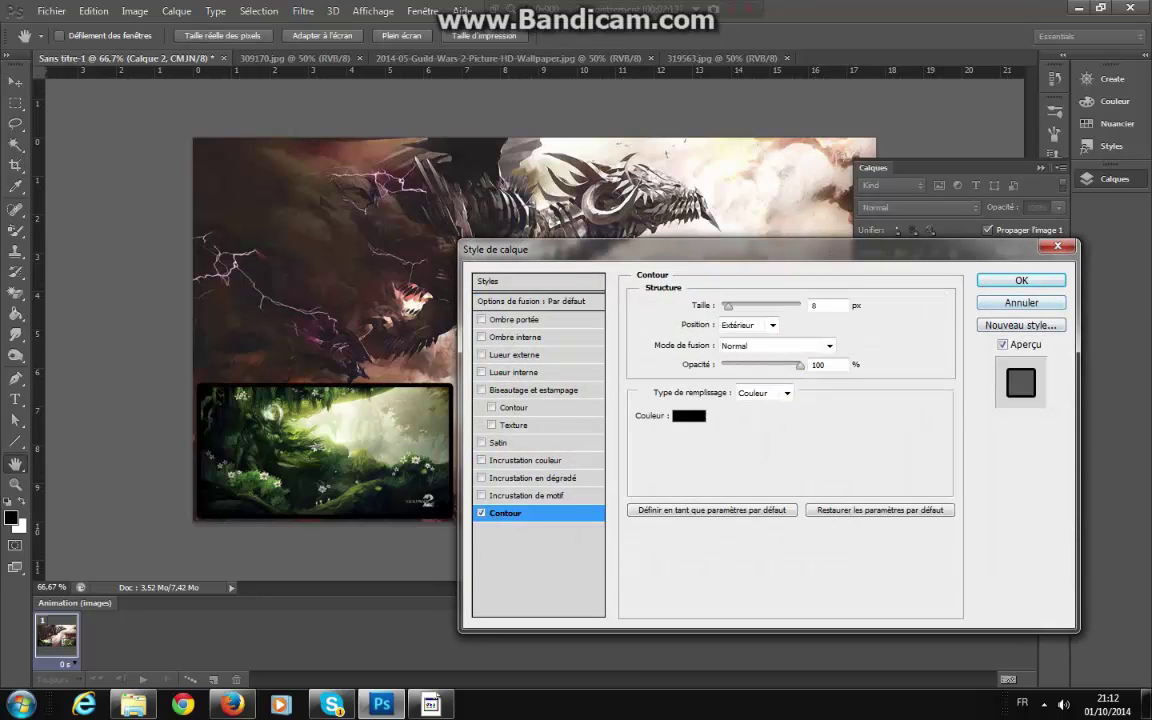
{"action": "left_click", "coordinate": [1021, 281]}
{"action": "mouse_move", "coordinate": [364, 434]}
{"action": "left_mouse_down"}
{"action": "mouse_move", "coordinate": [360, 452]}
{"action": "mouse_move", "coordinate": [365, 440]}
{"action": "left_mouse_up"}
{"action": "key", "text": "0"}
{"action": "key", "text": "2"}
{"action": "key", "text": "2"}
{"action": "key", "text": "2"}
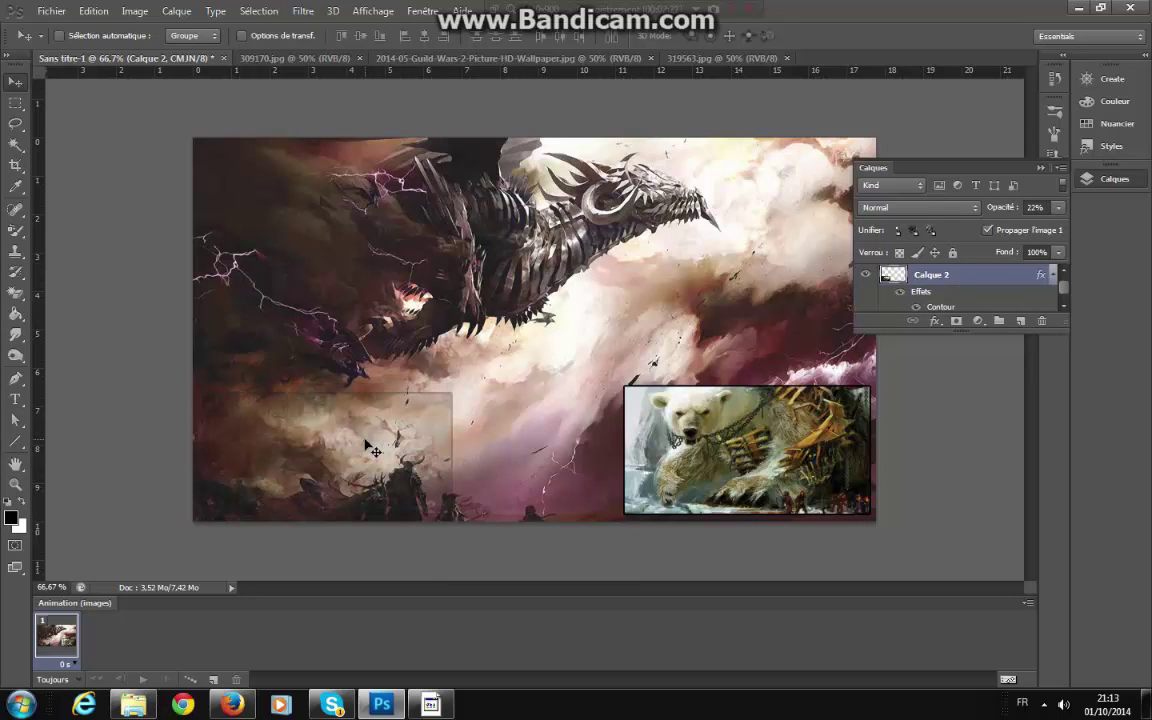
{"action": "left_click", "coordinate": [55, 12]}
{"action": "mouse_move", "coordinate": [80, 13]}
{"action": "left_click", "coordinate": [80, 60]}
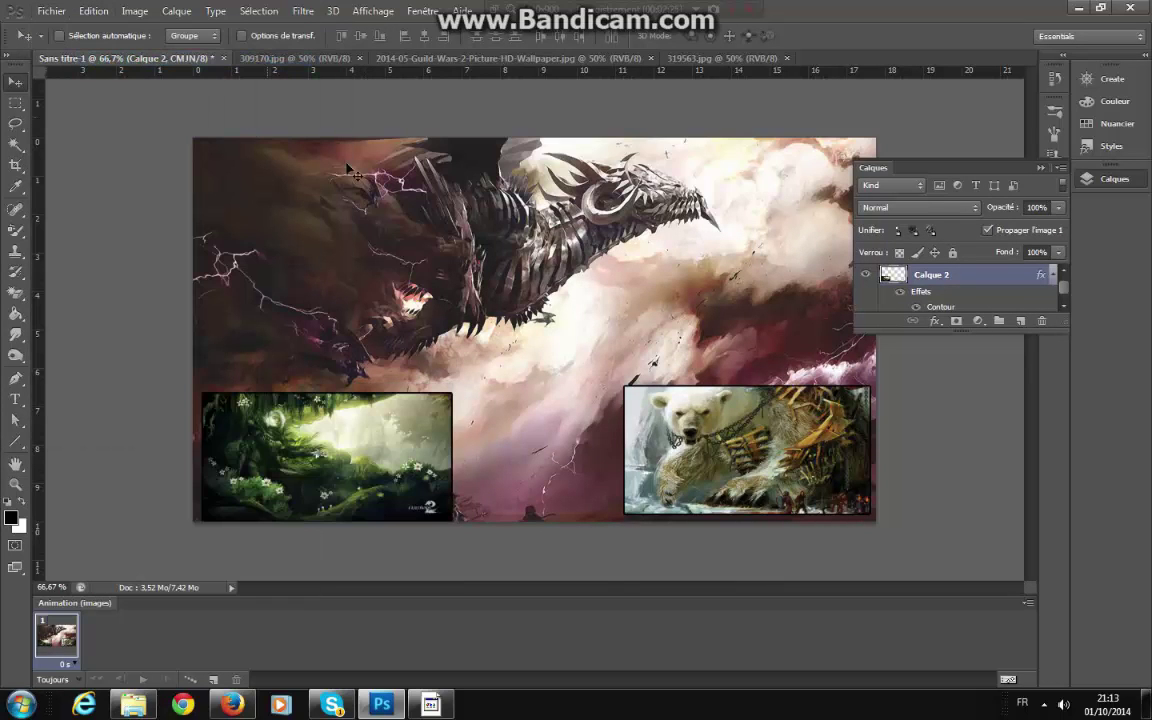
{"action": "key", "text": "2"}
{"action": "key", "text": "2"}
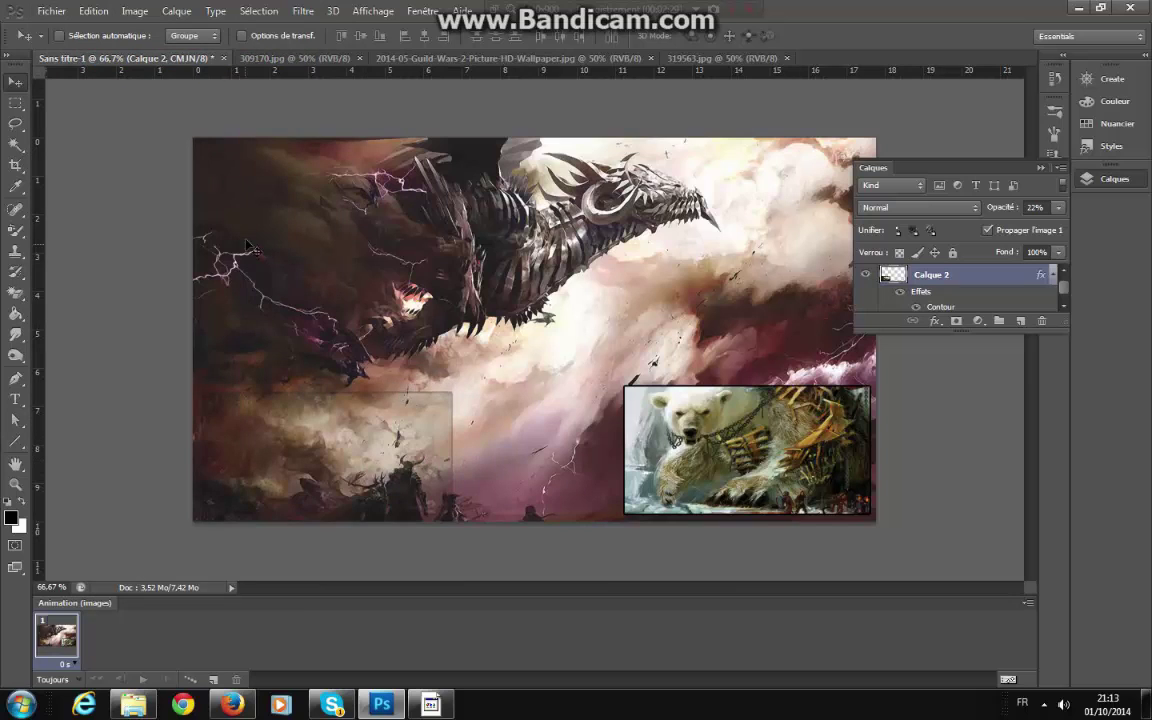
{"action": "left_click", "coordinate": [90, 10]}
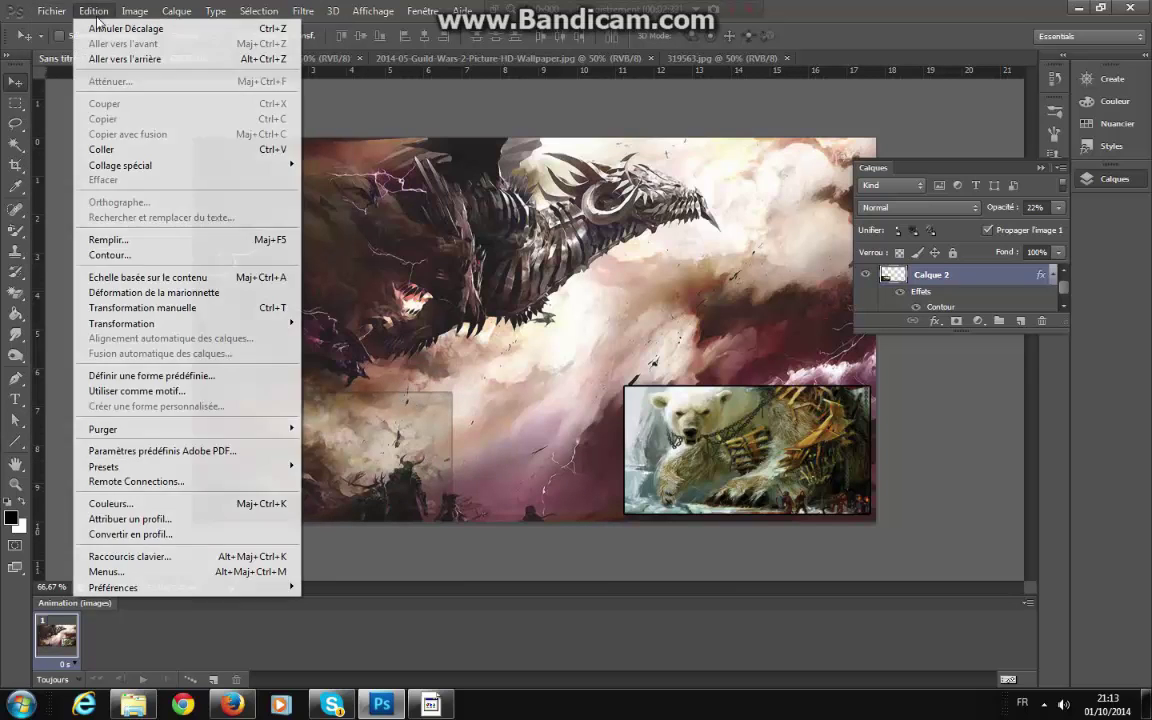
{"action": "left_click", "coordinate": [100, 56]}
{"action": "left_click", "coordinate": [93, 10]}
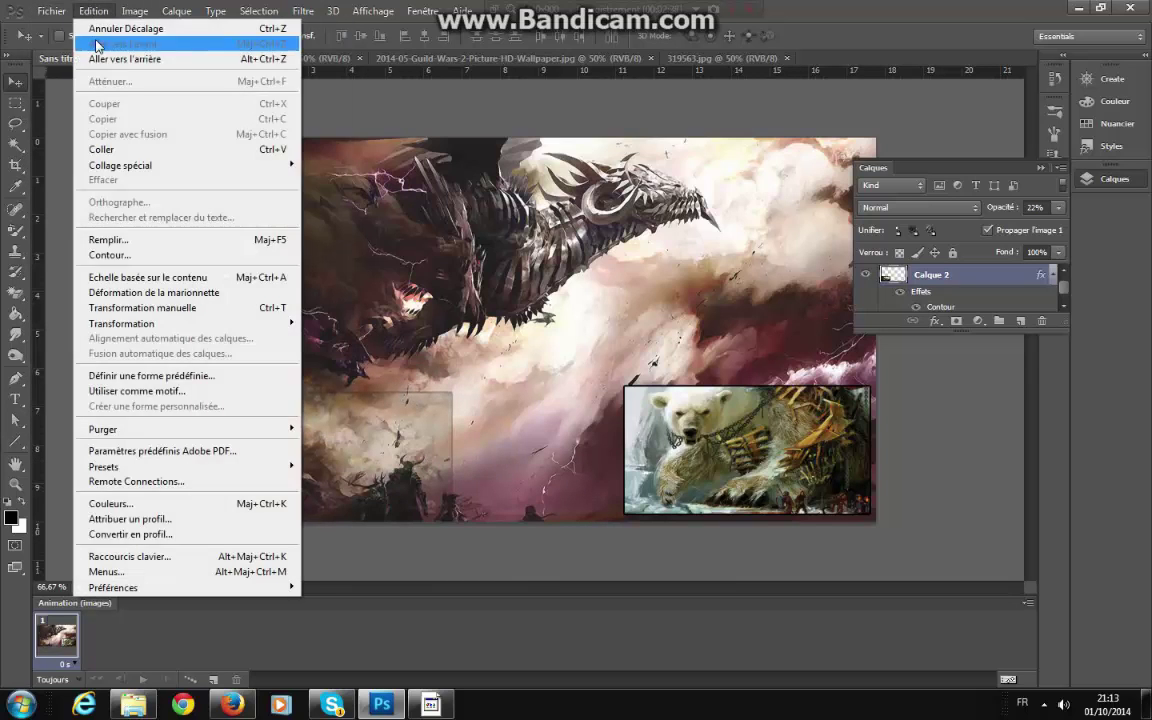
{"action": "left_click", "coordinate": [110, 57]}
{"action": "left_click", "coordinate": [93, 10]}
{"action": "left_click", "coordinate": [88, 58]}
Shift the forest thumbnail slightly away from the canvas's lower-left corner, narrow it to about 95.27% width, and apply the transform.
{"action": "left_click_drag", "start_coordinate": [432, 437], "coordinate": [430, 431]}
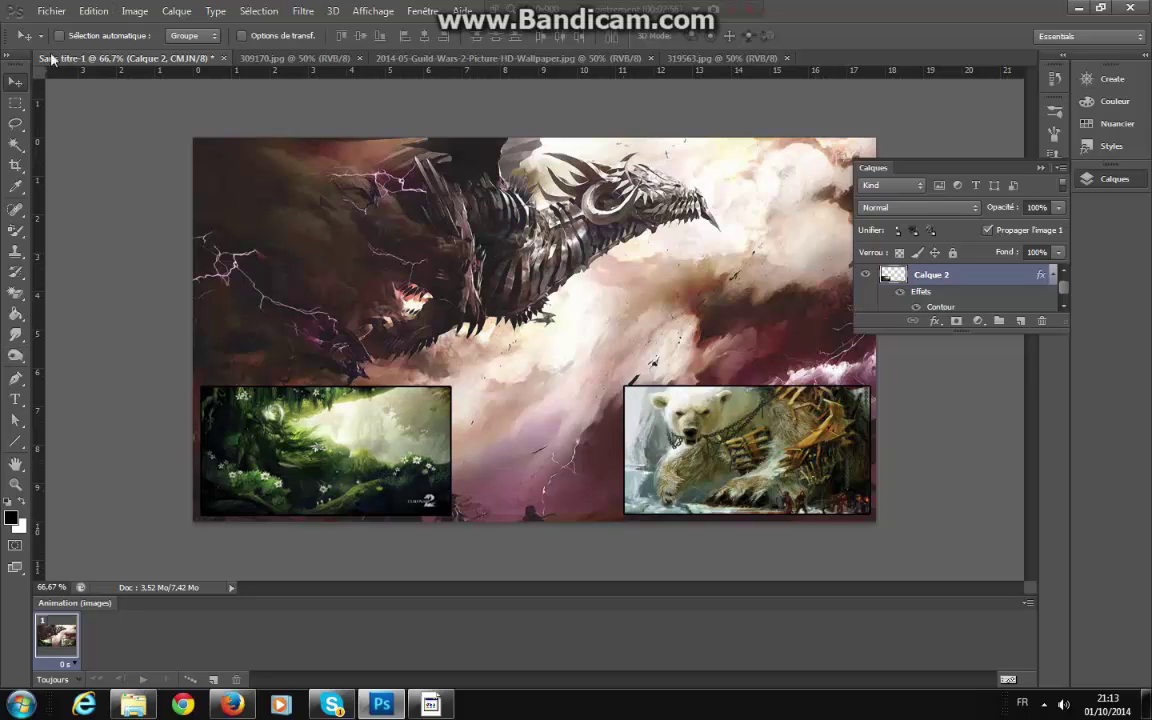
{"action": "left_click", "coordinate": [22, 101]}
{"action": "left_click", "coordinate": [16, 82]}
{"action": "left_click_drag", "start_coordinate": [319, 448], "coordinate": [326, 443]}
{"action": "key", "text": "ctrl+t"}
{"action": "left_click_drag", "start_coordinate": [458, 444], "coordinate": [446, 441]}
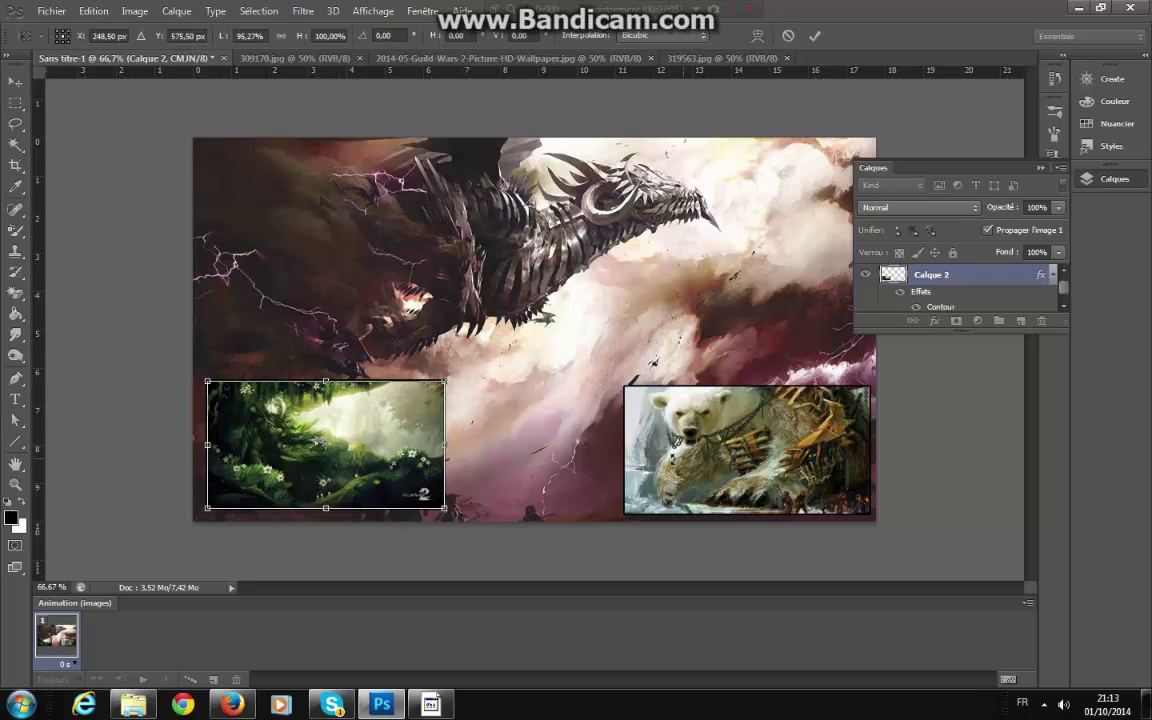
{"action": "left_click", "coordinate": [15, 81]}
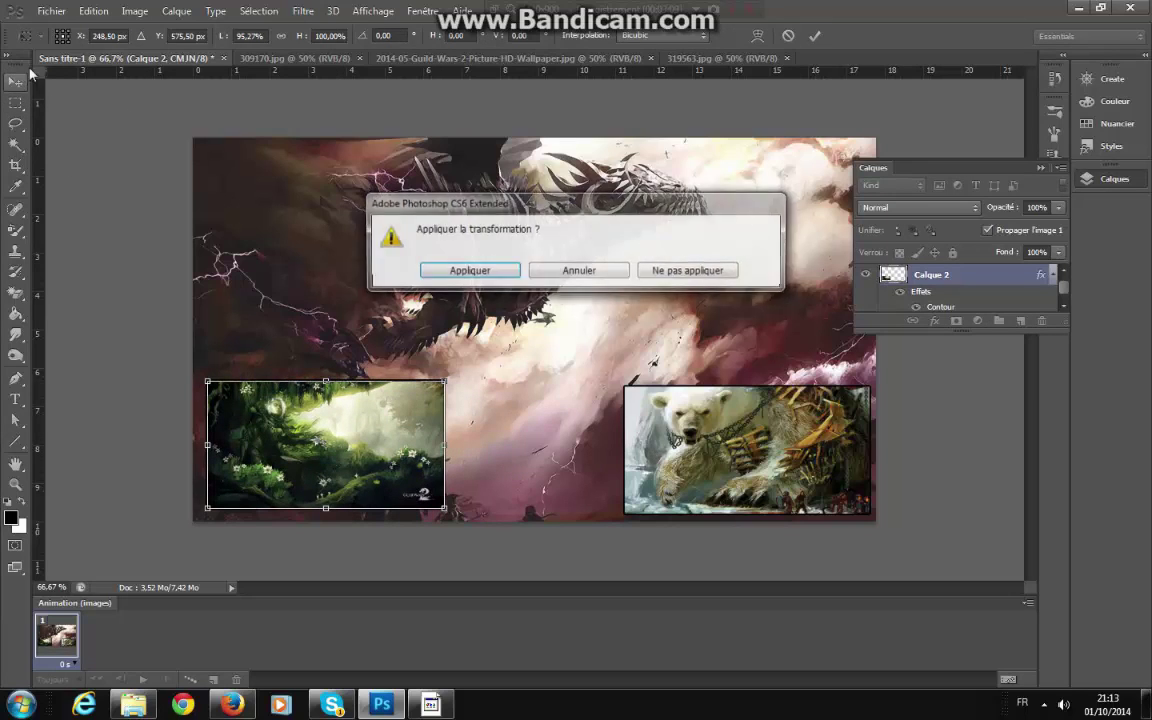
{"action": "left_click", "coordinate": [450, 266]}
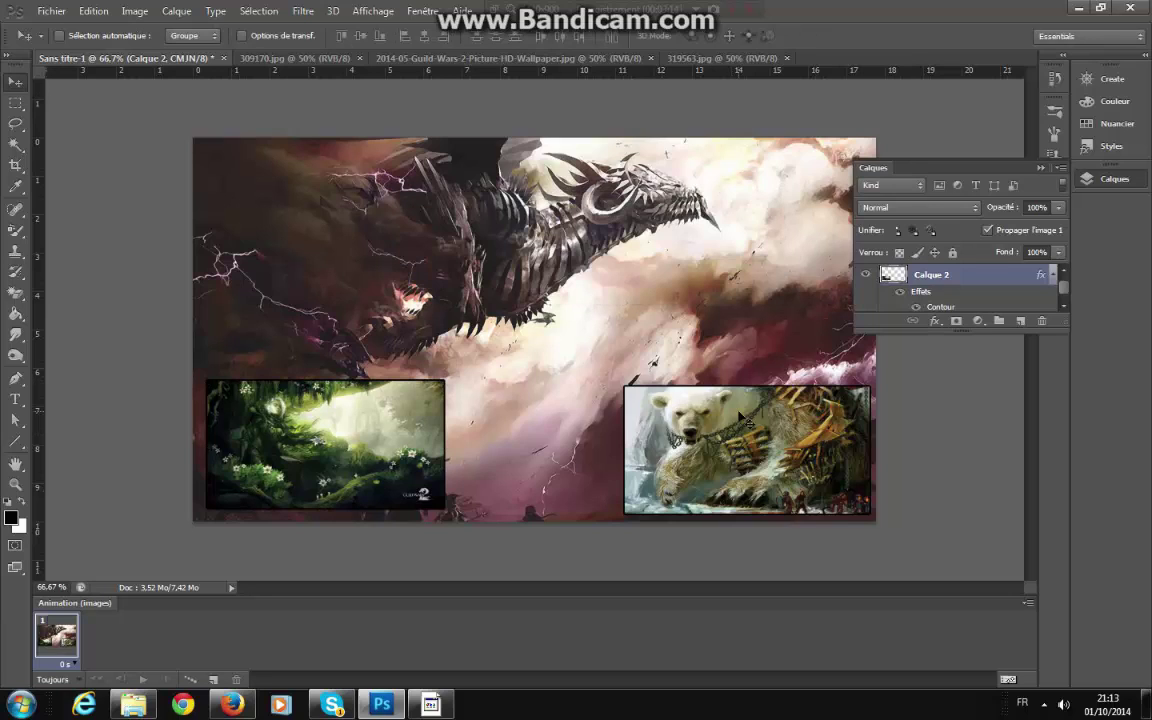
Narrow the bear thumbnail on Calque 3 to about 96.95% width, matching it over the forest thumbnail, and apply the transform.
{"action": "scroll", "coordinate": [984, 300], "scroll_direction": "down", "scroll_amount": 1}
{"action": "scroll", "coordinate": [981, 297], "scroll_direction": "up", "scroll_amount": 2}
{"action": "left_click", "coordinate": [975, 273]}
{"action": "key", "text": "ctrl+t"}
{"action": "left_click_drag", "start_coordinate": [728, 444], "coordinate": [731, 434]}
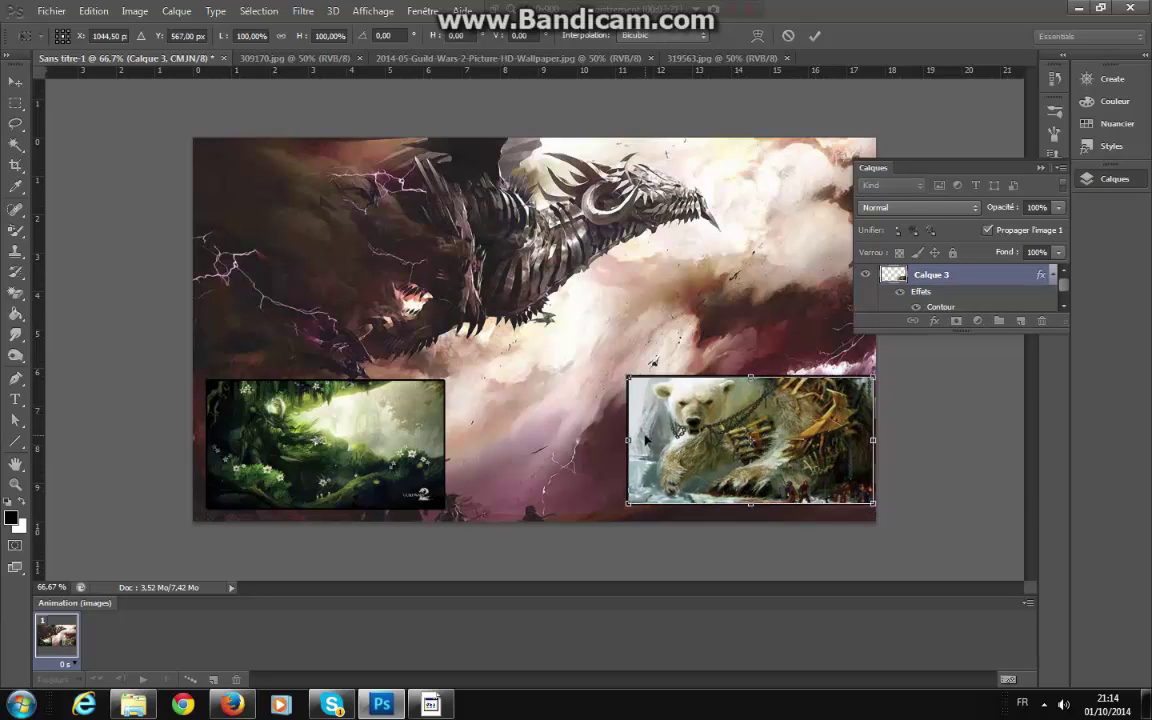
{"action": "left_click_drag", "start_coordinate": [628, 441], "coordinate": [642, 441]}
{"action": "left_click_drag", "start_coordinate": [663, 437], "coordinate": [229, 441]}
{"action": "left_click_drag", "start_coordinate": [436, 444], "coordinate": [445, 444]}
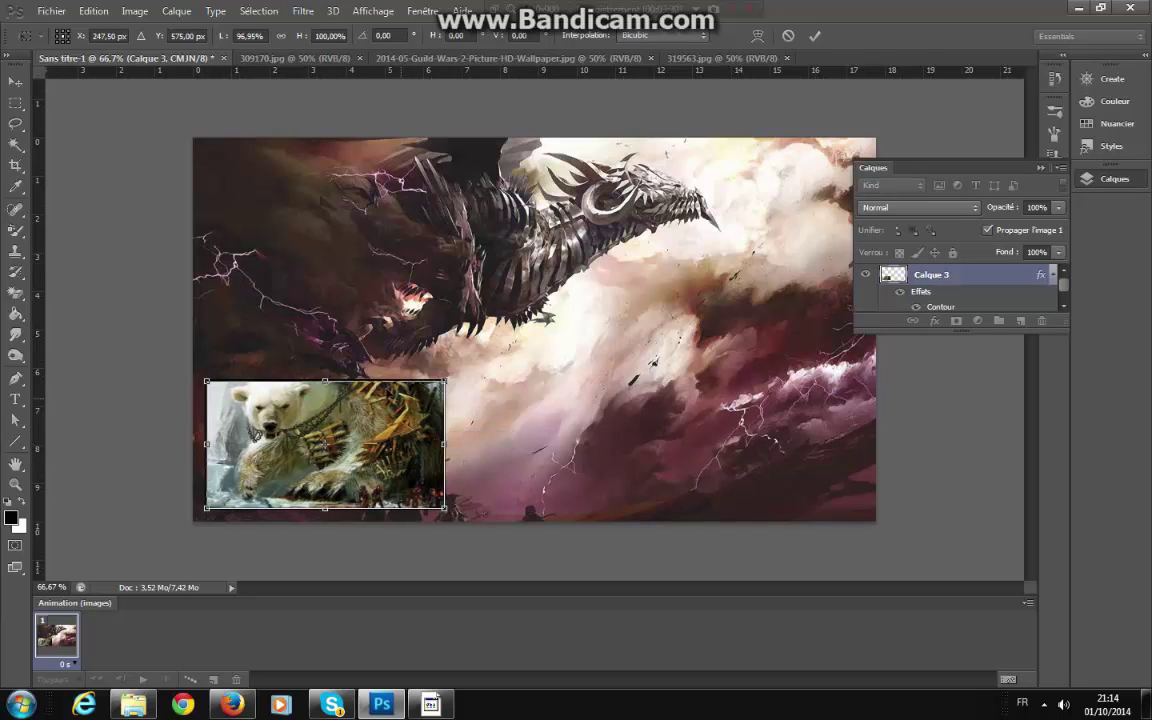
{"action": "left_click", "coordinate": [17, 79]}
{"action": "left_click", "coordinate": [455, 263]}
Shift the bear thumbnail horizontally from the forest thumbnail to the canvas's lower-right corner, leaving a small margin at the edge.
{"action": "key", "text": "Right"}
{"action": "key", "text": "Right"}
{"action": "key", "text": "Right"}
{"action": "key", "text": "Right"}
{"action": "key", "text": "Right"}
{"action": "key", "text": "Right"}
{"action": "key", "text": "Right"}
{"action": "key", "text": "Right"}
{"action": "key", "text": "Right"}
{"action": "key", "text": "Right"}
{"action": "key", "text": "Right"}
{"action": "key", "text": "Right"}
{"action": "key", "text": "Right"}
{"action": "key", "text": "Right"}
{"action": "key", "text": "Right"}
{"action": "key", "text": "Right"}
{"action": "key", "text": "Right"}
{"action": "key", "text": "Right"}
{"action": "key", "text": "Right"}
{"action": "key", "text": "Right"}
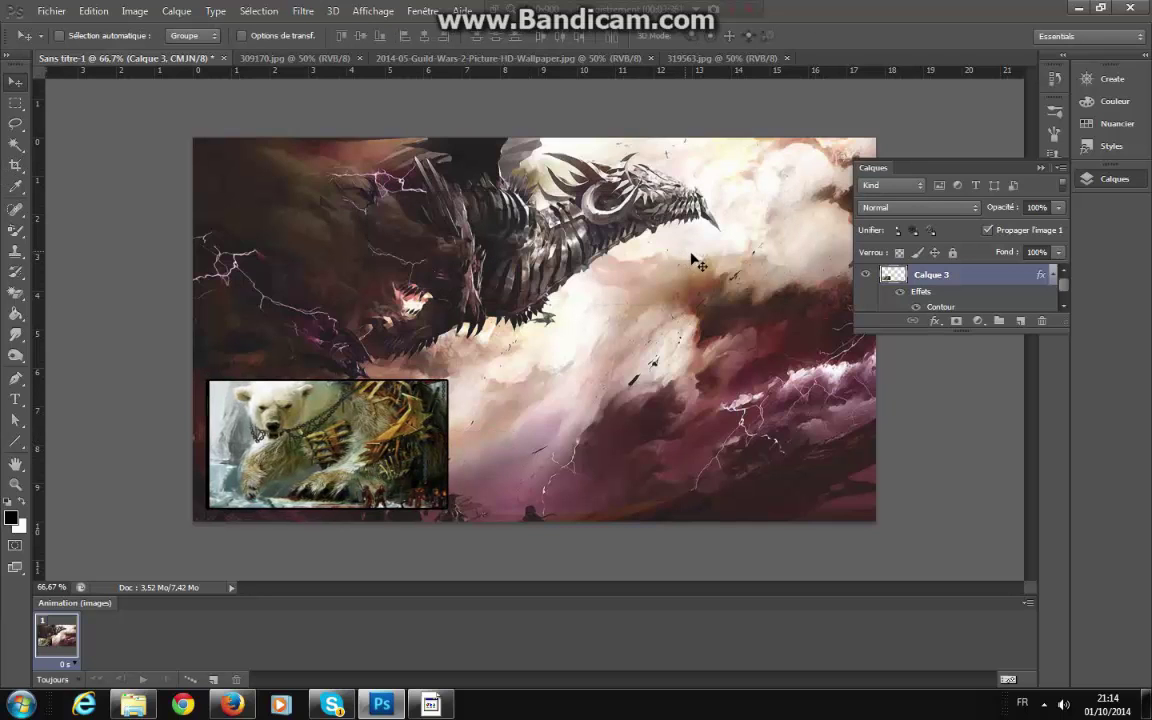
{"action": "key", "text": "shift+Right"}
{"action": "key", "text": "shift+Right"}
{"action": "key", "text": "shift+Right"}
{"action": "key", "text": "shift+Right"}
{"action": "key", "text": "shift+Right"}
{"action": "key", "text": "shift+Right"}
{"action": "key", "text": "shift+Right"}
{"action": "key", "text": "shift+Right"}
{"action": "key", "text": "shift+Right"}
{"action": "key", "text": "shift+Right"}
{"action": "key", "text": "shift+Right"}
{"action": "key", "text": "shift+Right"}
{"action": "key", "text": "shift+Right"}
{"action": "key", "text": "shift+Right"}
{"action": "key", "text": "shift+Right"}
{"action": "key", "text": "shift+Right"}
{"action": "key", "text": "shift+Right"}
{"action": "key", "text": "shift+Right"}
{"action": "key", "text": "shift+Right"}
{"action": "key", "text": "shift+Right"}
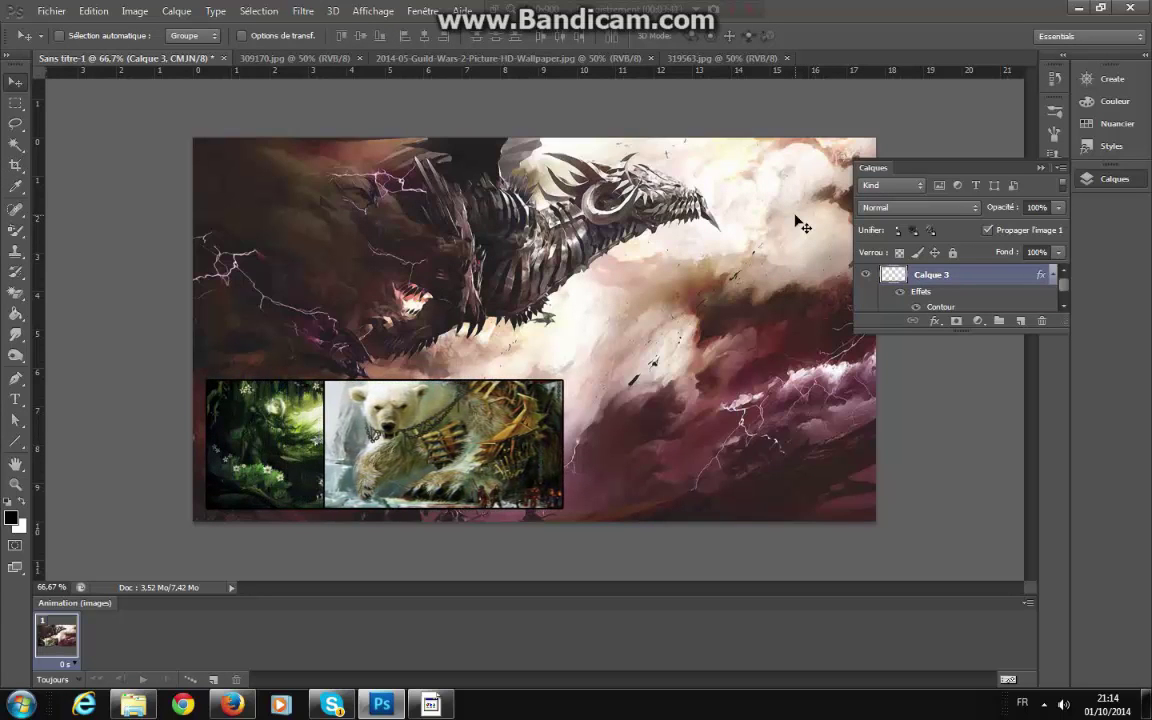
{"action": "key", "text": "shift+Right"}
{"action": "key", "text": "shift+Right"}
{"action": "key", "text": "shift+Right"}
{"action": "key", "text": "shift+Right"}
{"action": "key", "text": "shift+Right"}
{"action": "key", "text": "shift+Right"}
{"action": "key", "text": "shift+Right"}
{"action": "key", "text": "shift+Right"}
{"action": "key", "text": "shift+Right"}
{"action": "key", "text": "shift+Right"}
{"action": "key", "text": "shift+Right"}
{"action": "key", "text": "shift+Right"}
{"action": "key", "text": "shift+Right"}
{"action": "key", "text": "shift+Right"}
{"action": "key", "text": "shift+Right"}
{"action": "key", "text": "shift+Right"}
{"action": "key", "text": "shift+Right"}
{"action": "key", "text": "shift+Right"}
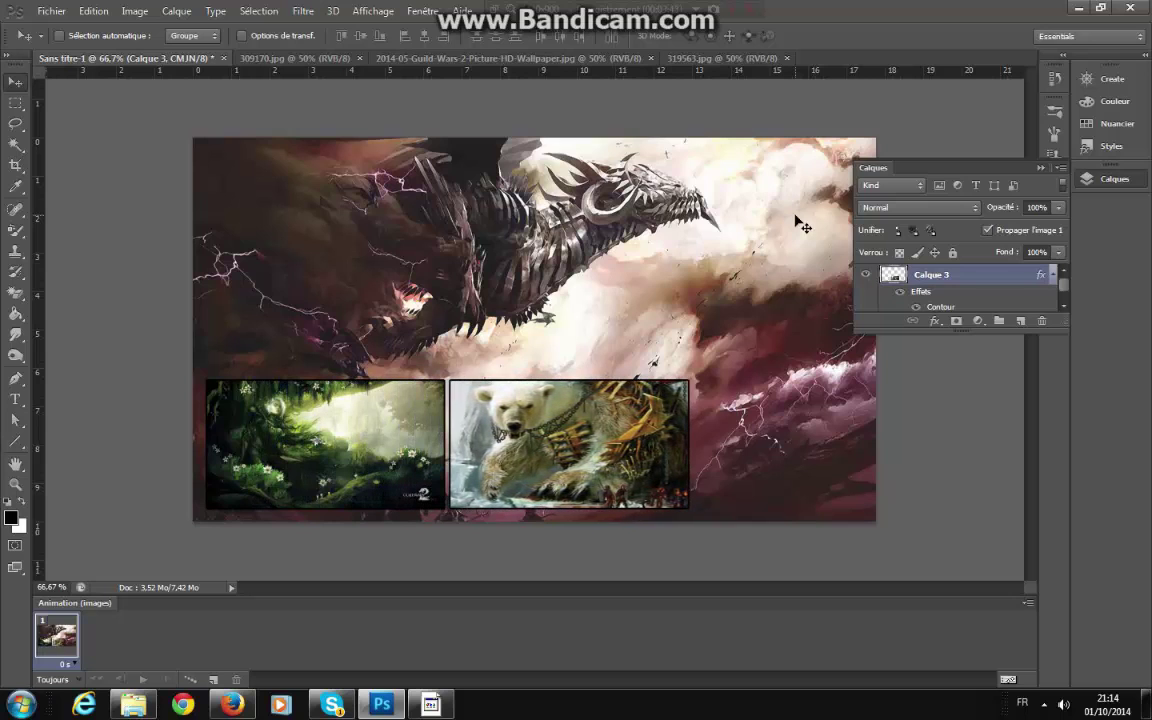
{"action": "key", "text": "shift+Right"}
{"action": "key", "text": "shift+Right"}
{"action": "key", "text": "shift+Right"}
{"action": "key", "text": "shift+Right"}
{"action": "key", "text": "shift+Right"}
{"action": "key", "text": "shift+Right"}
{"action": "key", "text": "shift+Right"}
{"action": "key", "text": "shift+Right"}
{"action": "key", "text": "shift+Right"}
{"action": "key", "text": "shift+Right"}
{"action": "key", "text": "shift+Right"}
{"action": "key", "text": "shift+Right"}
{"action": "key", "text": "shift+Right"}
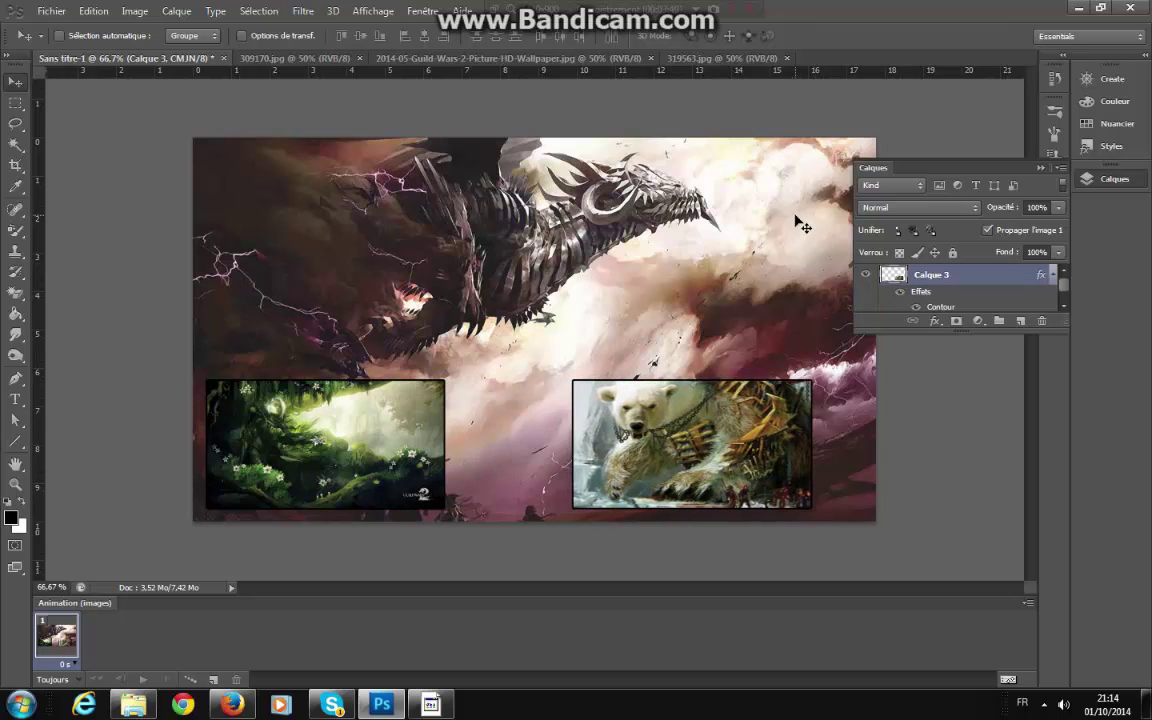
{"action": "key", "text": "Right"}
{"action": "key", "text": "Right"}
{"action": "key", "text": "Right"}
{"action": "key", "text": "Right"}
{"action": "key", "text": "Right"}
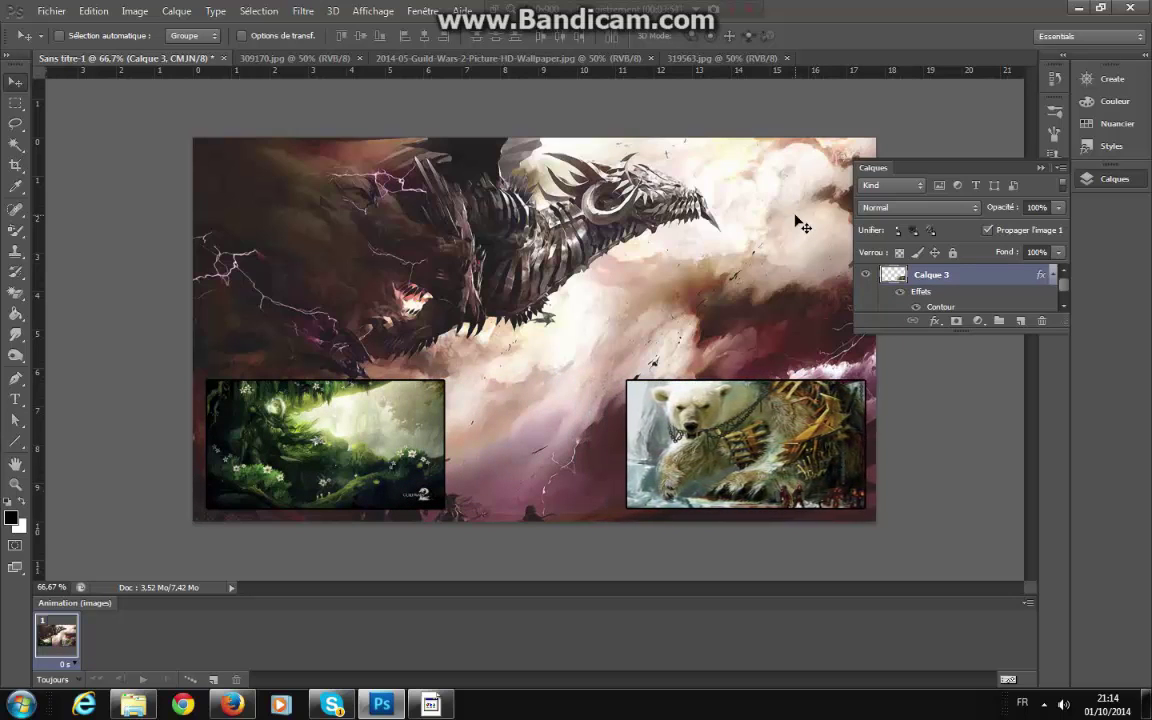
{"action": "key", "text": "Left"}
{"action": "key", "text": "Left"}
{"action": "key", "text": "Left"}
{"action": "key", "text": "Right"}
{"action": "key", "text": "Right"}
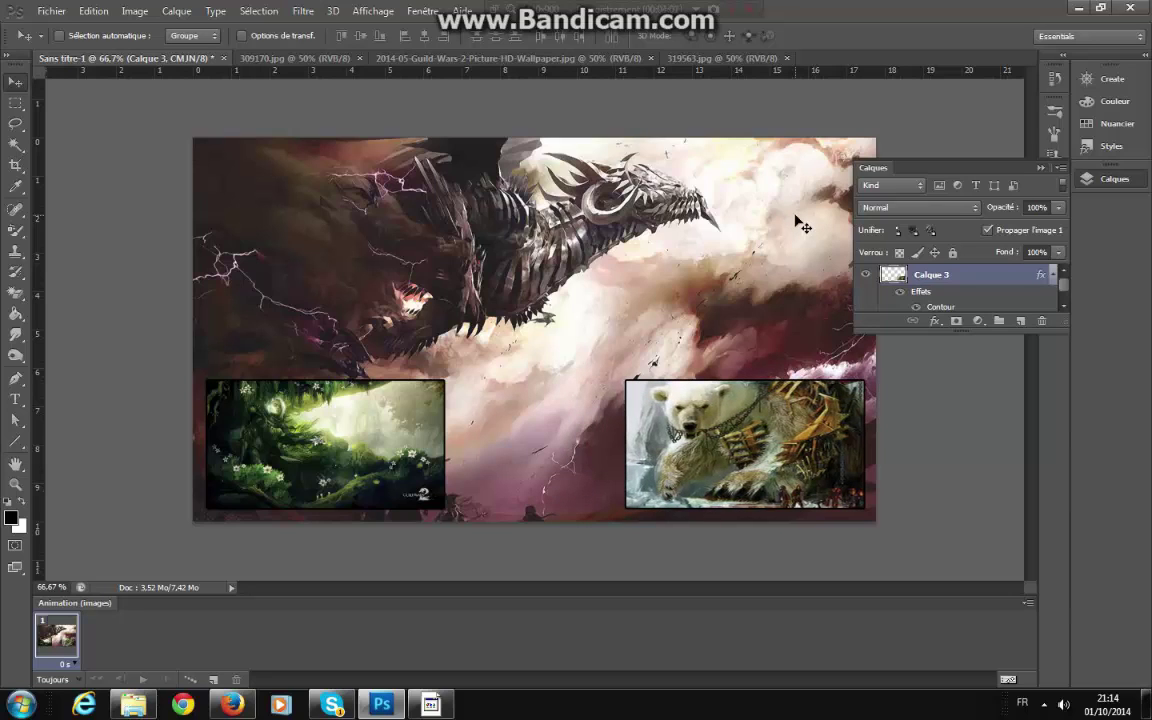
{"action": "left_click", "coordinate": [1044, 168]}
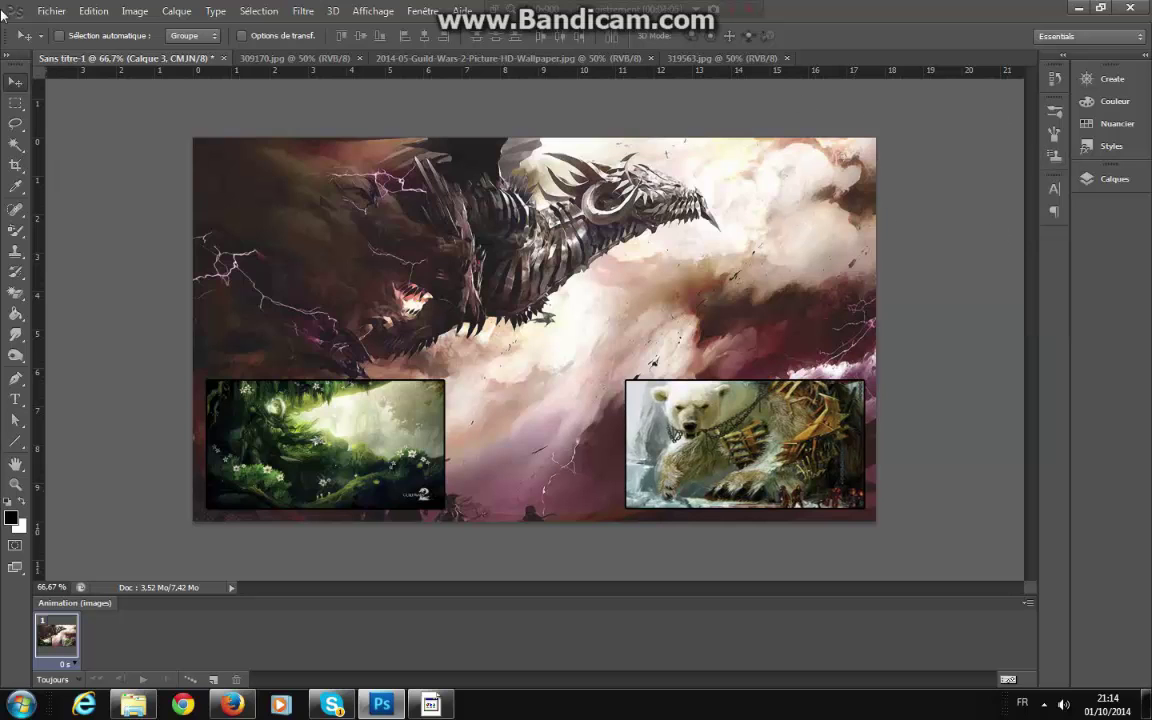
{"action": "left_click", "coordinate": [51, 11]}
{"action": "left_click", "coordinate": [60, 41]}
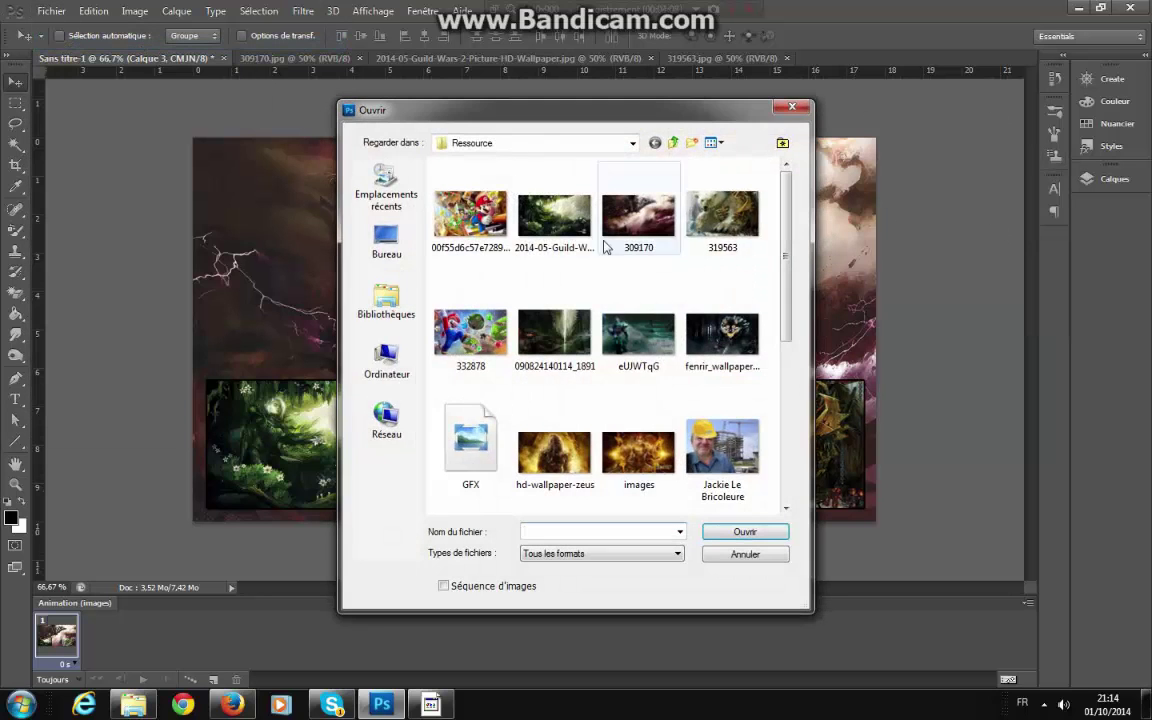
{"action": "double_click", "coordinate": [547, 336]}
{"action": "left_click_drag", "start_coordinate": [609, 275], "coordinate": [469, 363]}
Scale the winged-light picture to 40.00% width and 44.78% height, place it between the two thumbnails with bottoms aligned, and apply the transform.
{"action": "key", "text": "ctrl+t"}
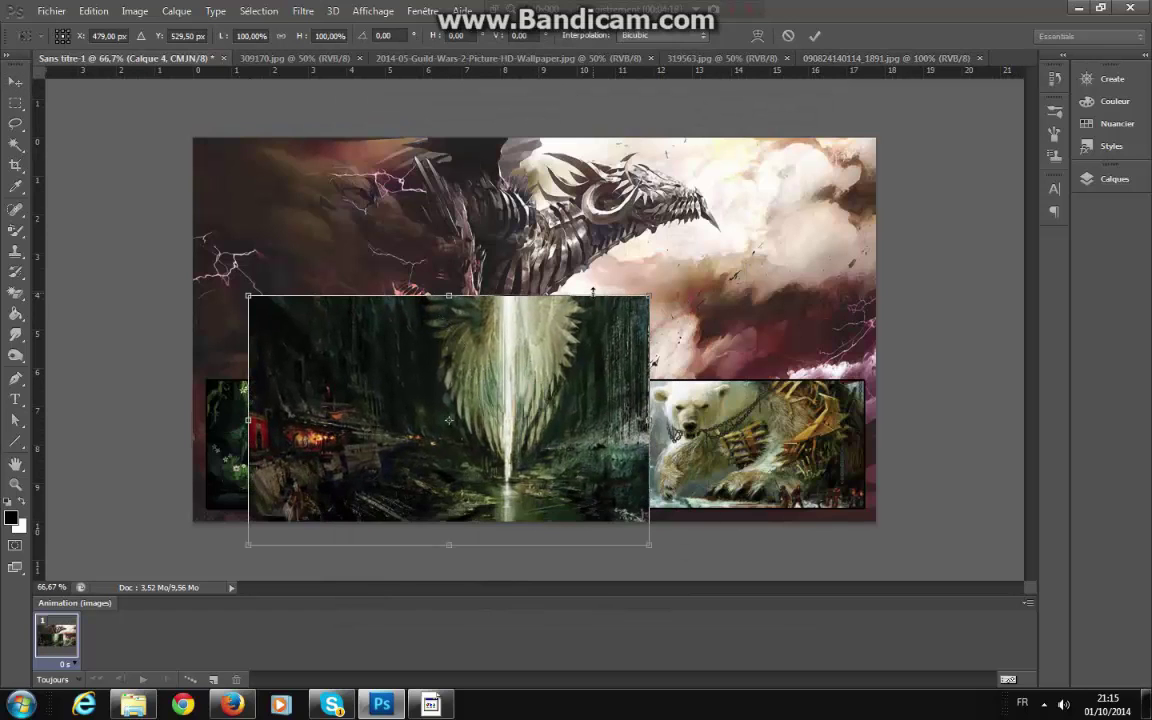
{"action": "left_click_drag", "start_coordinate": [648, 296], "coordinate": [517, 452]}
{"action": "left_click_drag", "start_coordinate": [453, 515], "coordinate": [598, 449]}
{"action": "left_click_drag", "start_coordinate": [660, 386], "coordinate": [531, 387]}
{"action": "left_click_drag", "start_coordinate": [506, 446], "coordinate": [616, 444]}
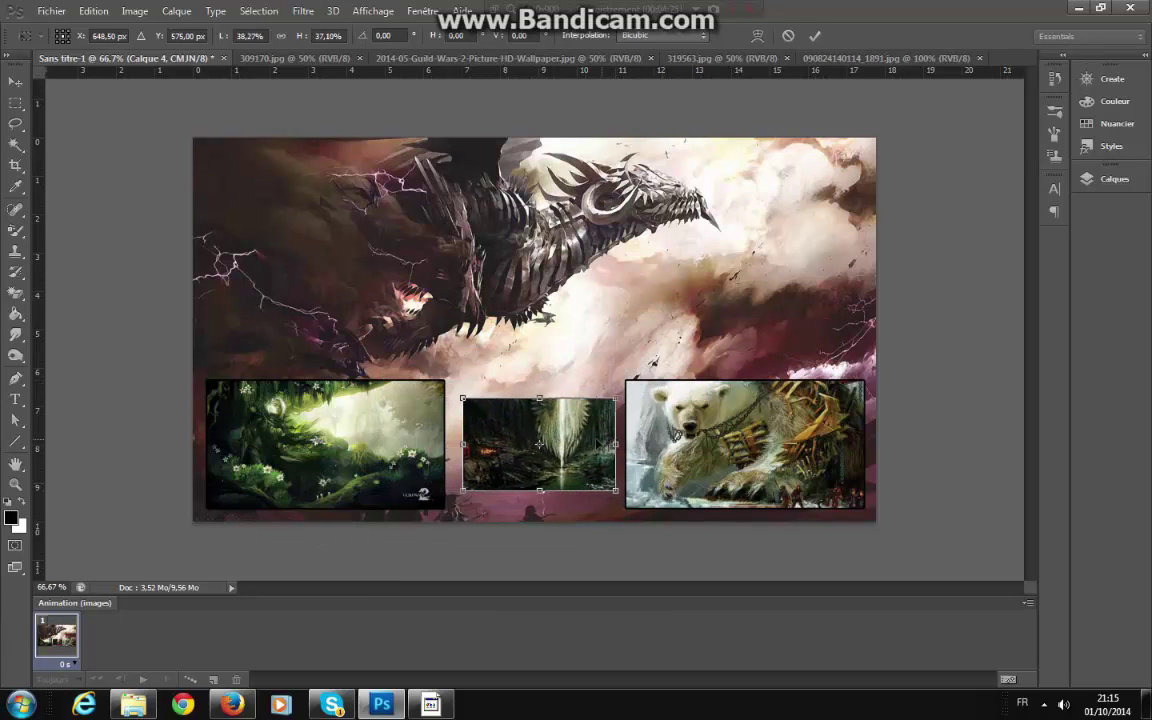
{"action": "left_click_drag", "start_coordinate": [463, 445], "coordinate": [456, 445]}
{"action": "left_click_drag", "start_coordinate": [535, 398], "coordinate": [535, 380]}
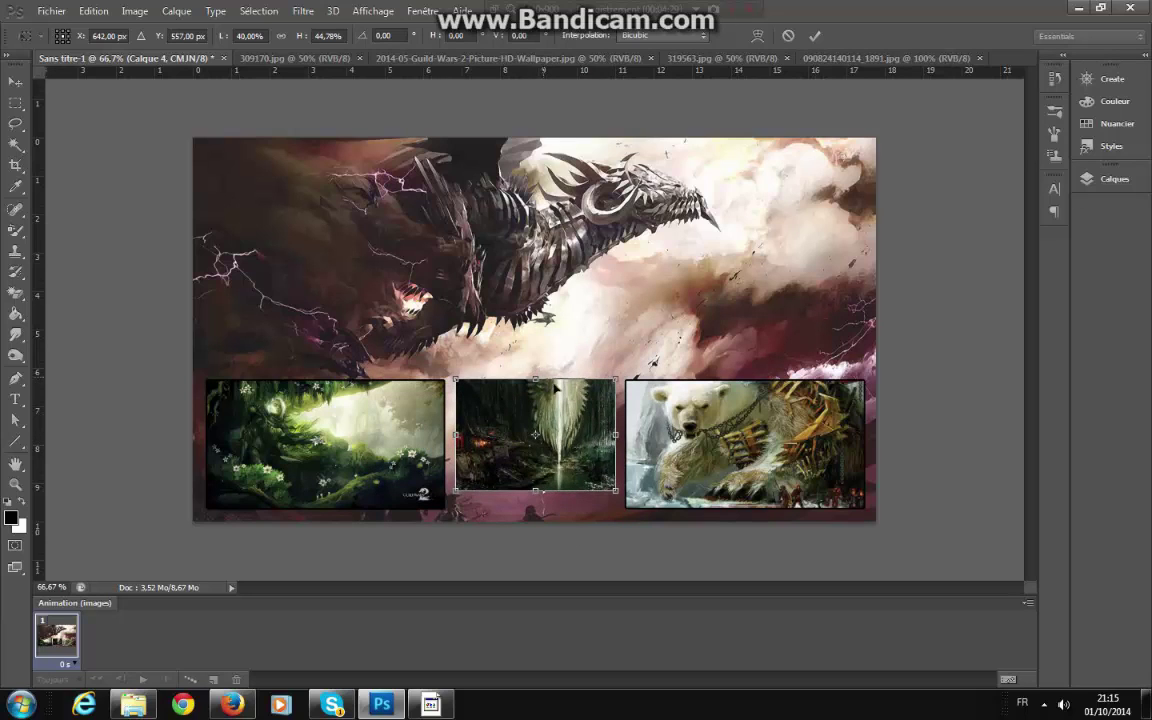
{"action": "left_click_drag", "start_coordinate": [561, 436], "coordinate": [569, 461]}
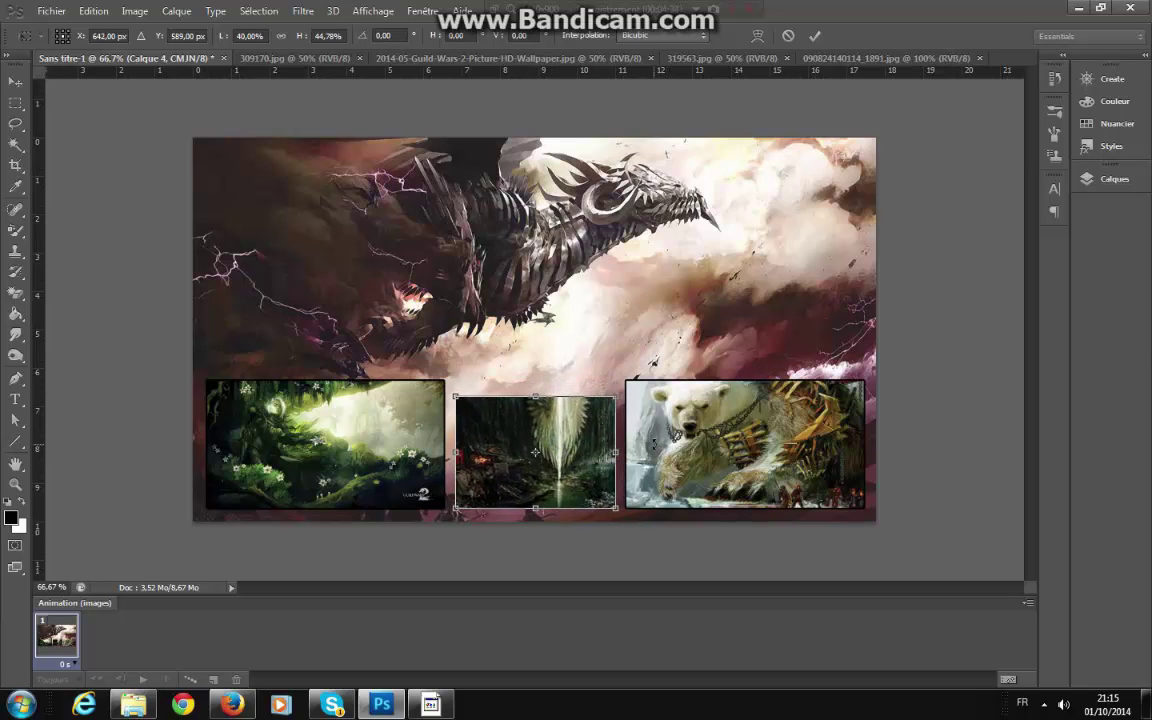
{"action": "left_click", "coordinate": [15, 81]}
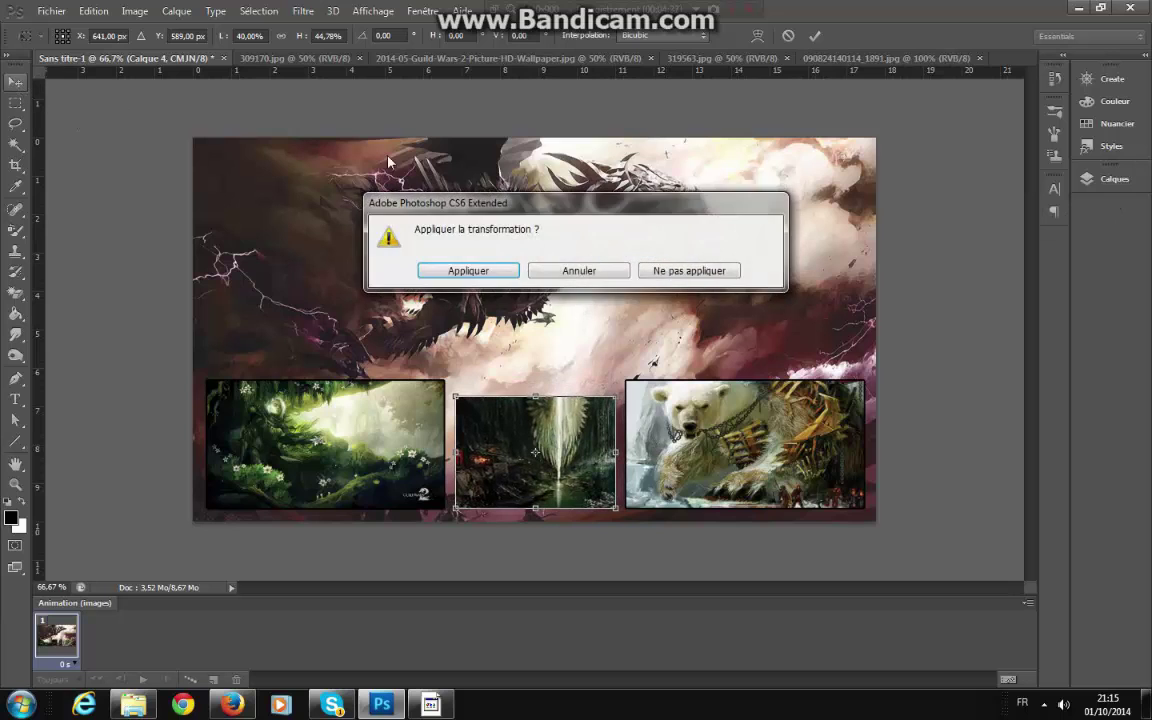
{"action": "left_click", "coordinate": [466, 271]}
Add a black exterior Contour (stroke) layer style to the middle picture on Calque 4.
{"action": "left_click", "coordinate": [1112, 178]}
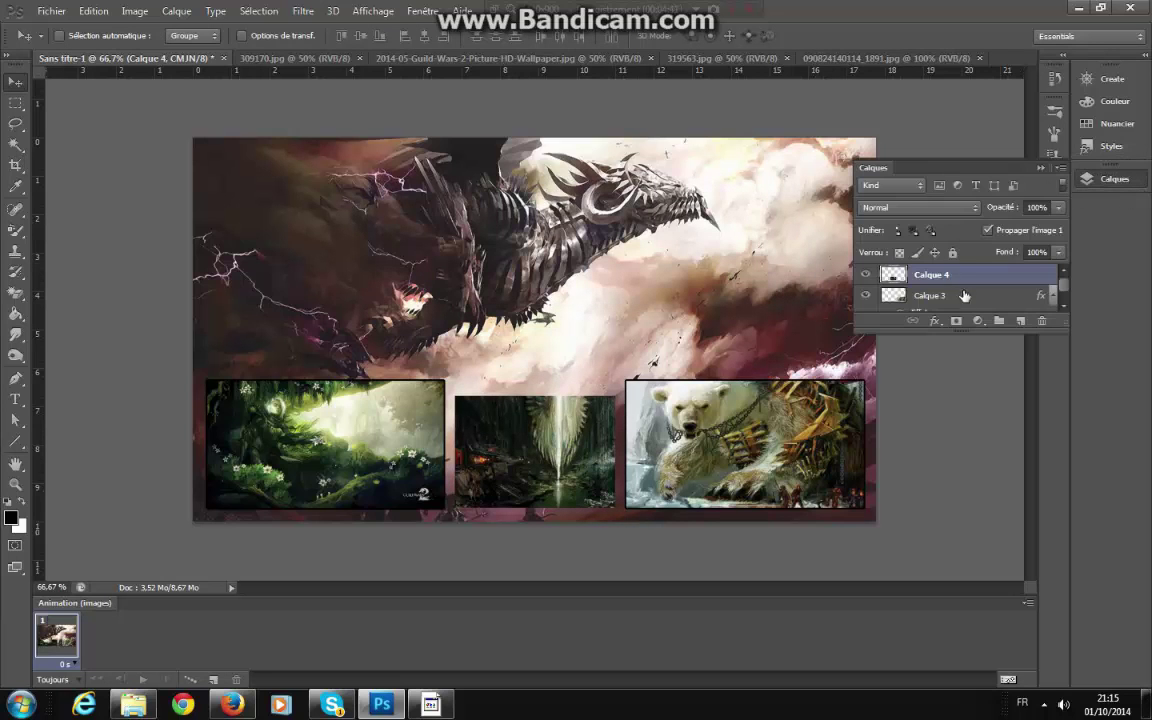
{"action": "double_click", "coordinate": [977, 275]}
{"action": "left_click", "coordinate": [500, 495]}
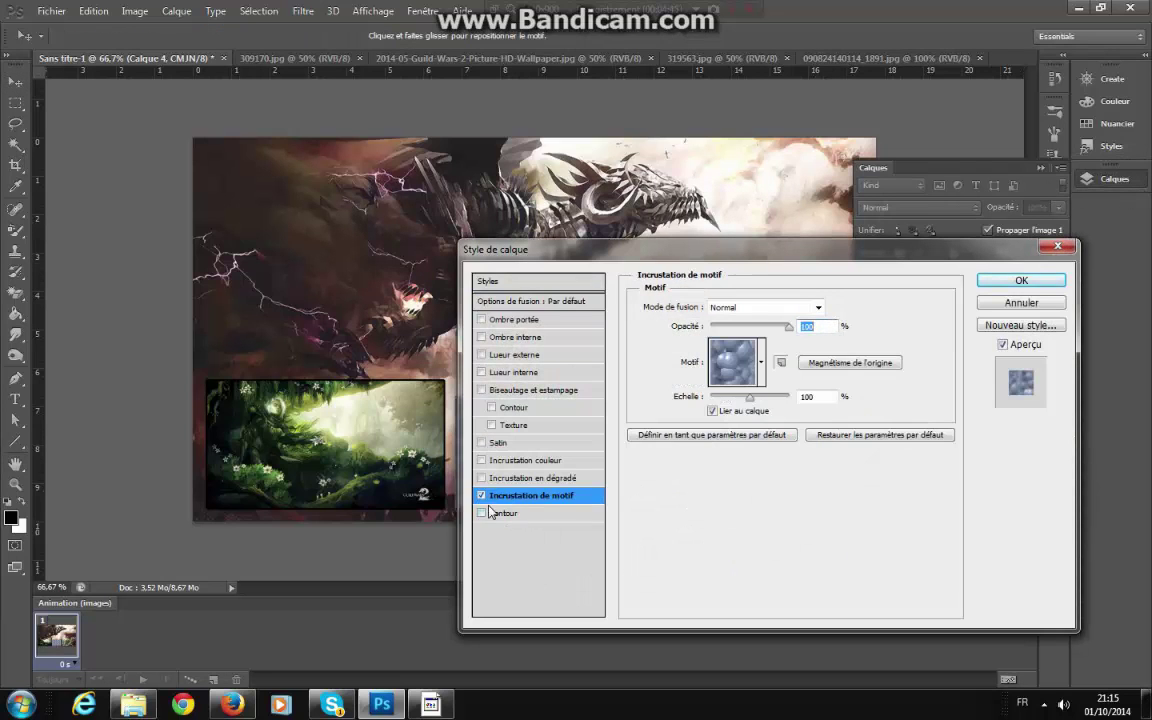
{"action": "left_click", "coordinate": [500, 513]}
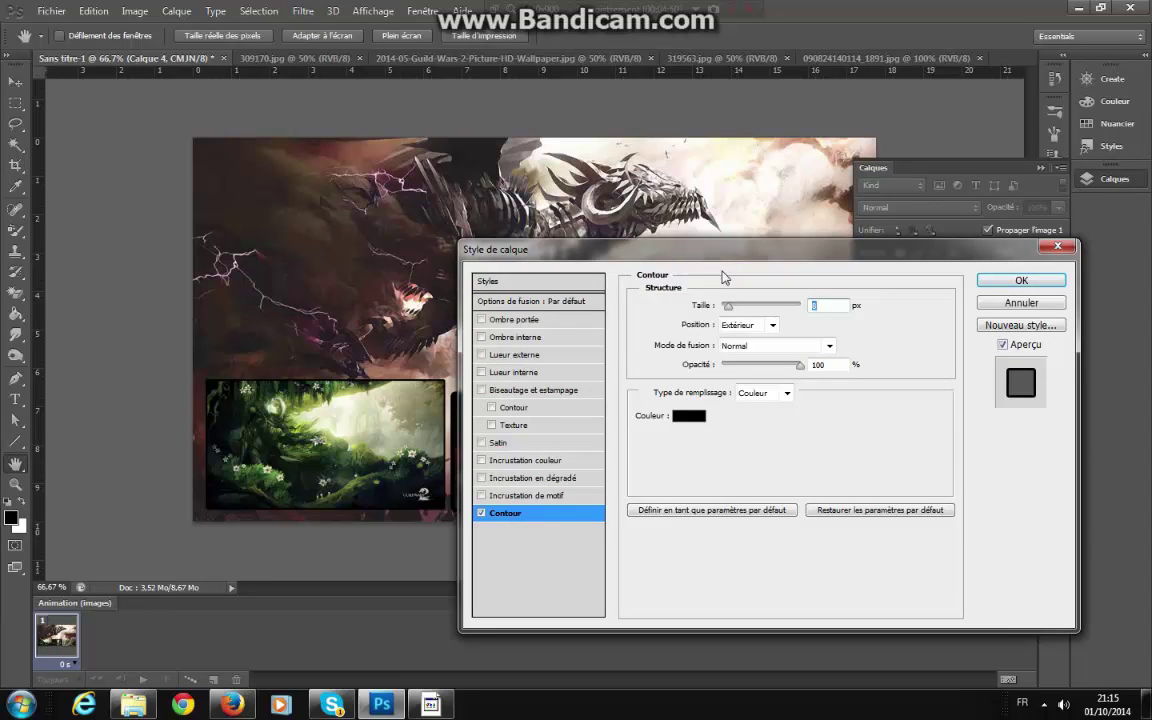
{"action": "left_click", "coordinate": [1015, 280]}
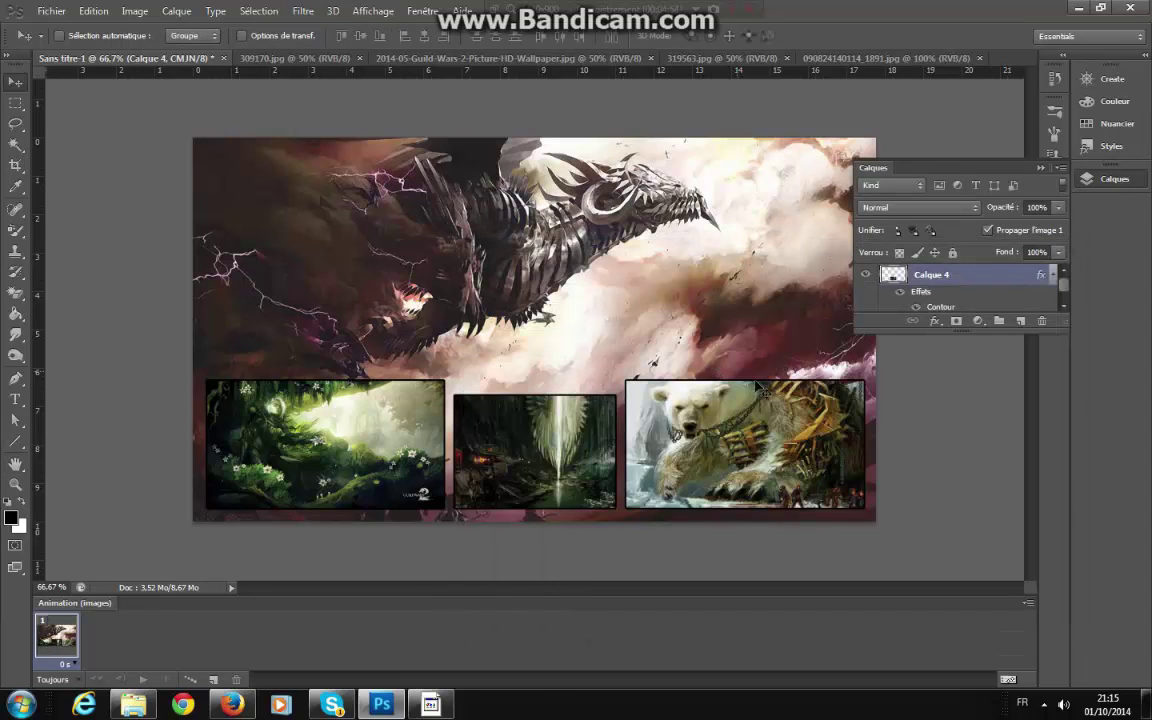
{"action": "left_click", "coordinate": [268, 122]}
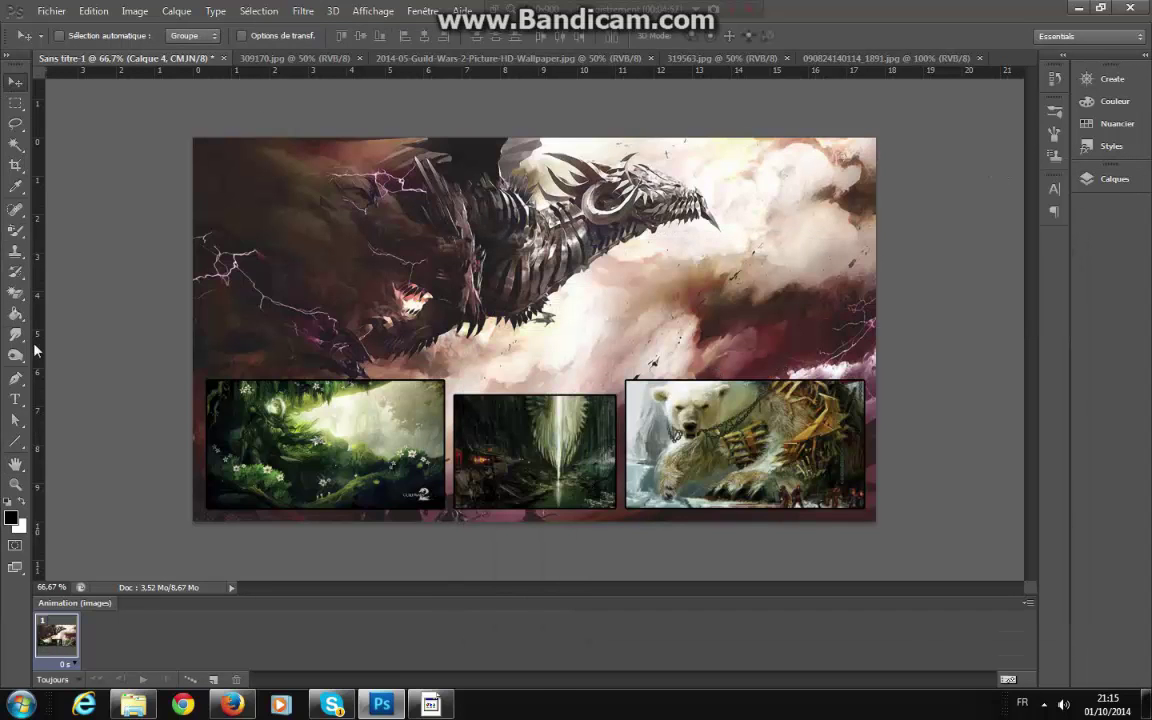
Add the text "Precedente" in a text box over the forest thumbnail and set its font to Xirod.
{"action": "left_click", "coordinate": [15, 398]}
{"action": "left_click_drag", "start_coordinate": [400, 413], "coordinate": [214, 492]}
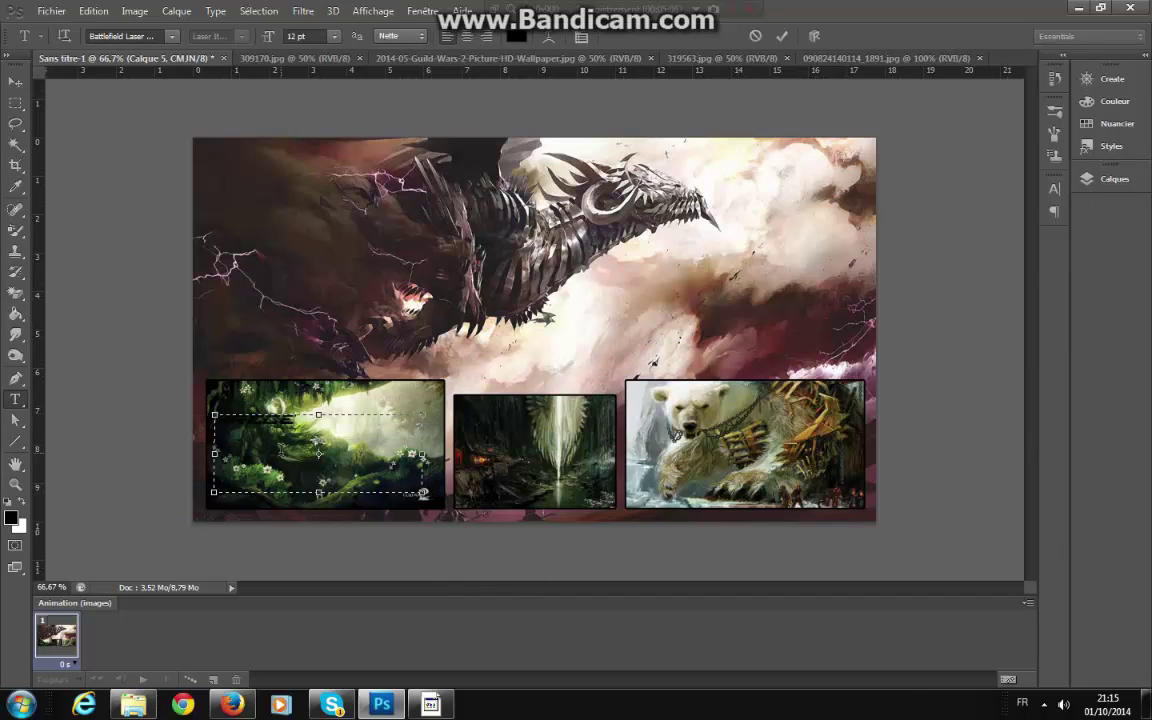
{"action": "key", "text": "ctrl+a"}
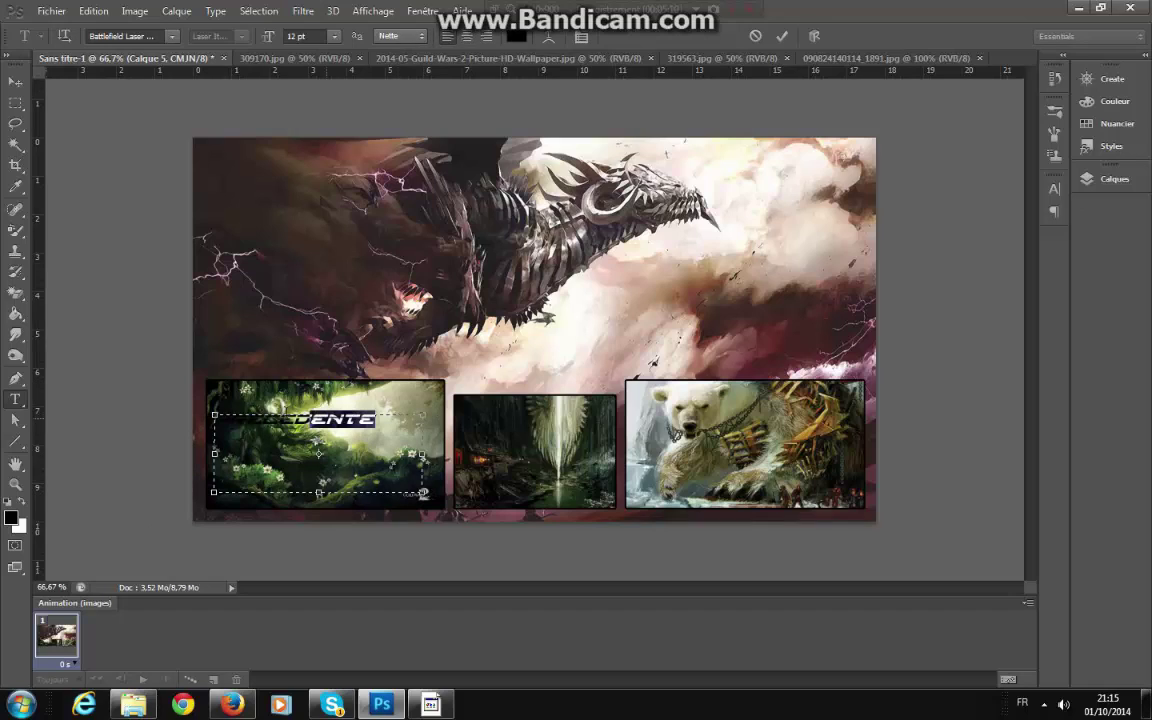
{"action": "left_click", "coordinate": [135, 35]}
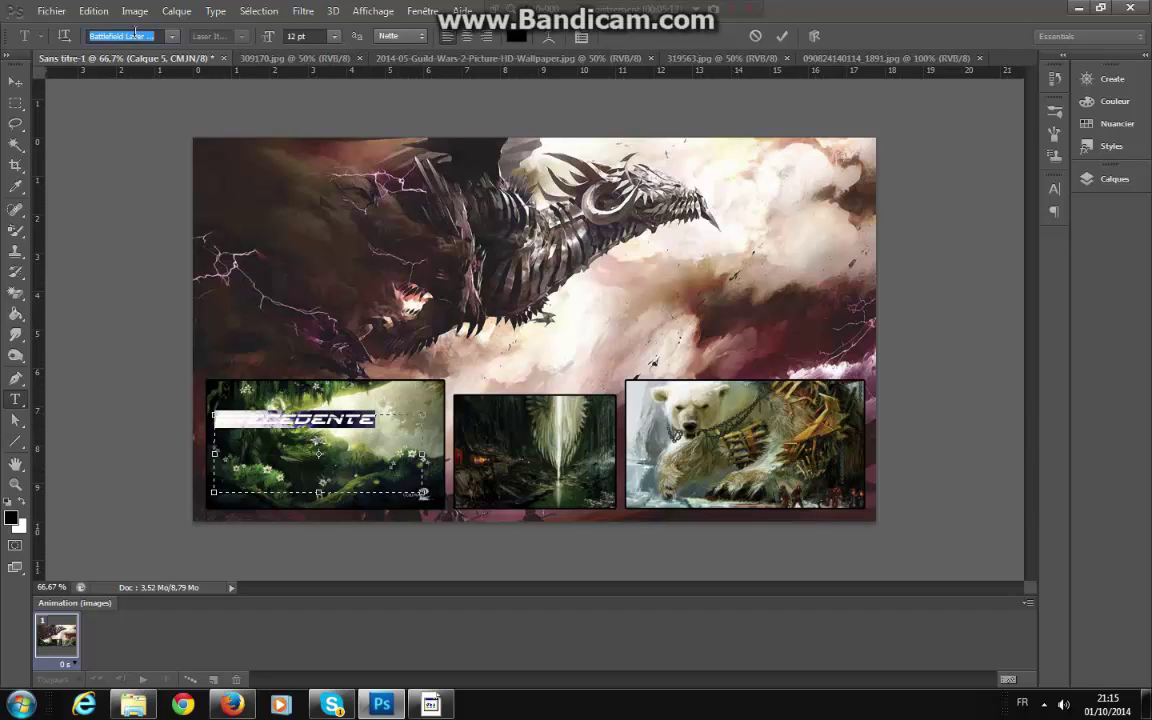
{"action": "type", "text": "Xirod"}
{"action": "key", "text": "Return"}
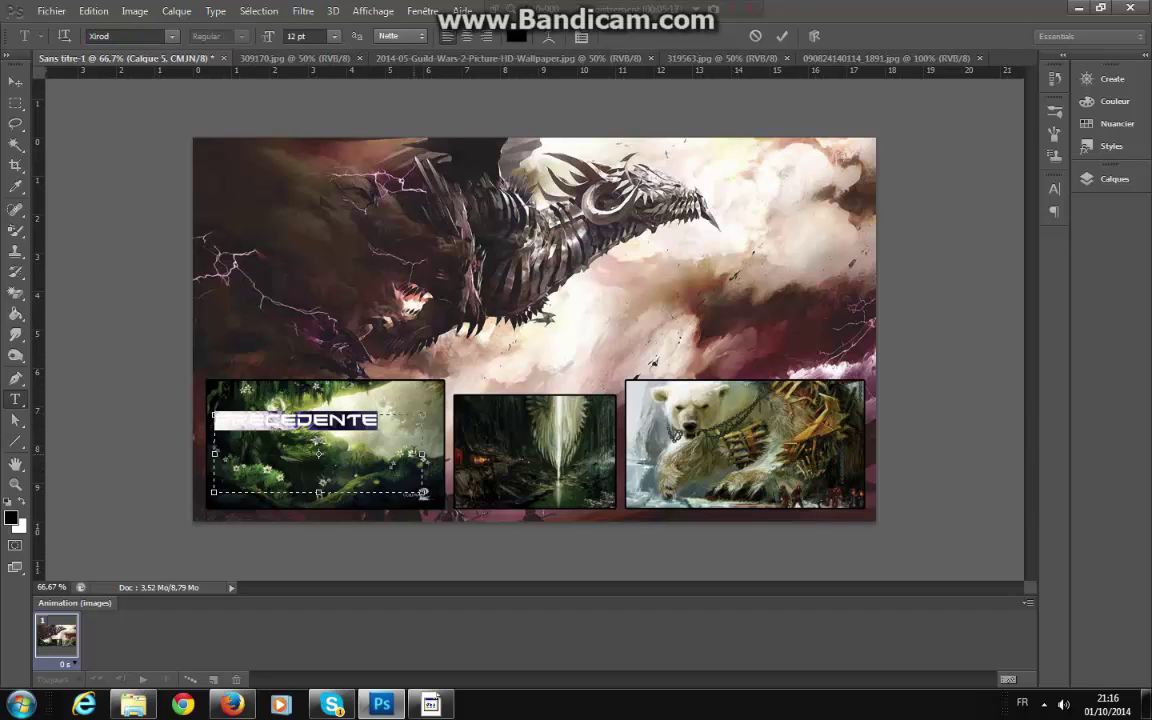
Move the "Precedente" text toward the middle of the forest thumbnail and colour it olive yellow.
{"action": "left_click_drag", "start_coordinate": [360, 540], "coordinate": [388, 557]}
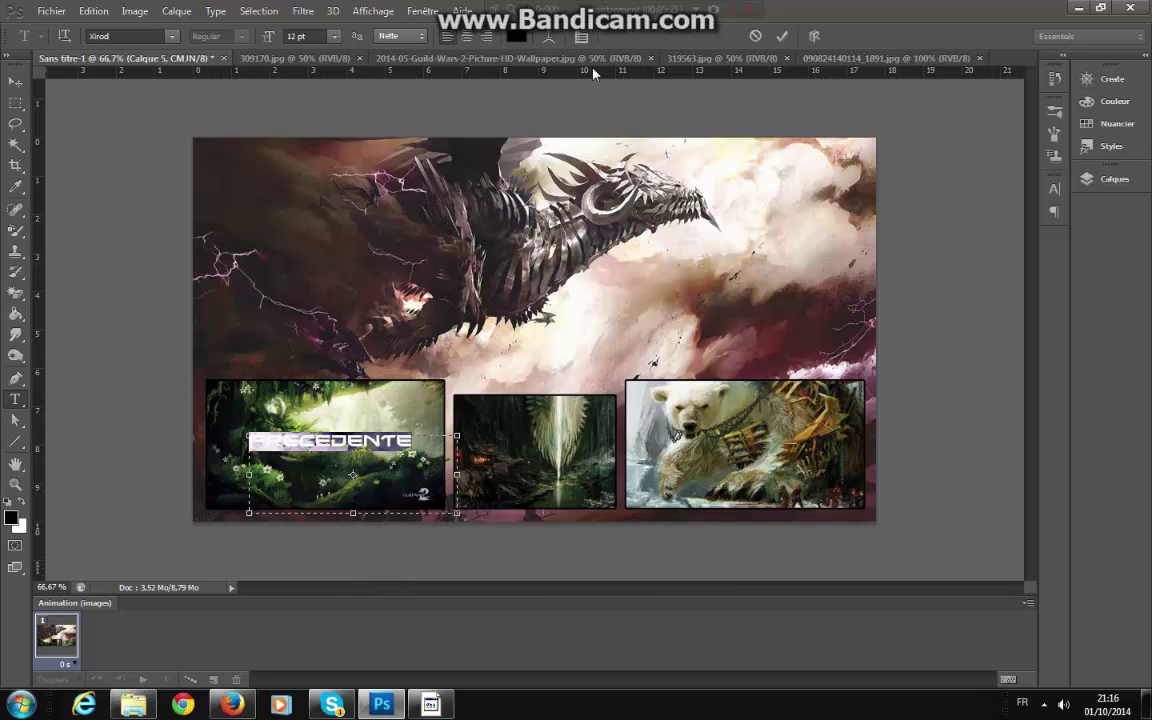
{"action": "left_click", "coordinate": [517, 37]}
{"action": "left_click_drag", "start_coordinate": [418, 410], "coordinate": [458, 438]}
{"action": "left_click", "coordinate": [495, 512]}
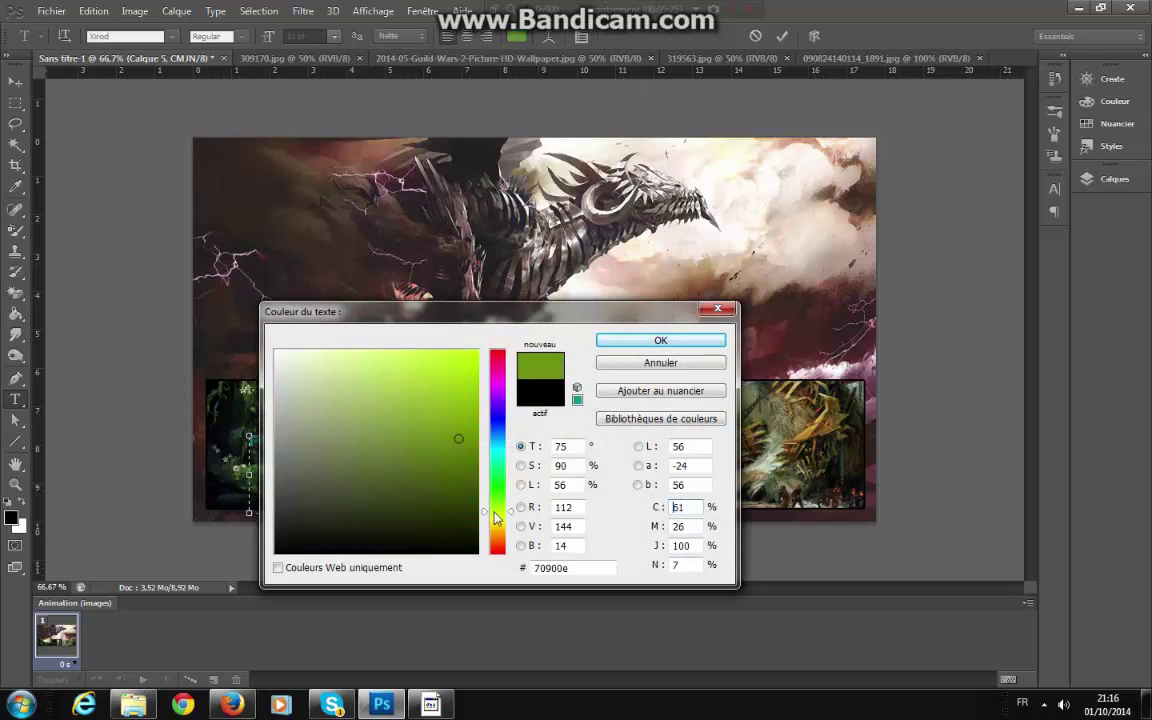
{"action": "left_click_drag", "start_coordinate": [495, 512], "coordinate": [495, 524]}
{"action": "left_click_drag", "start_coordinate": [457, 436], "coordinate": [446, 411]}
{"action": "left_click", "coordinate": [661, 338]}
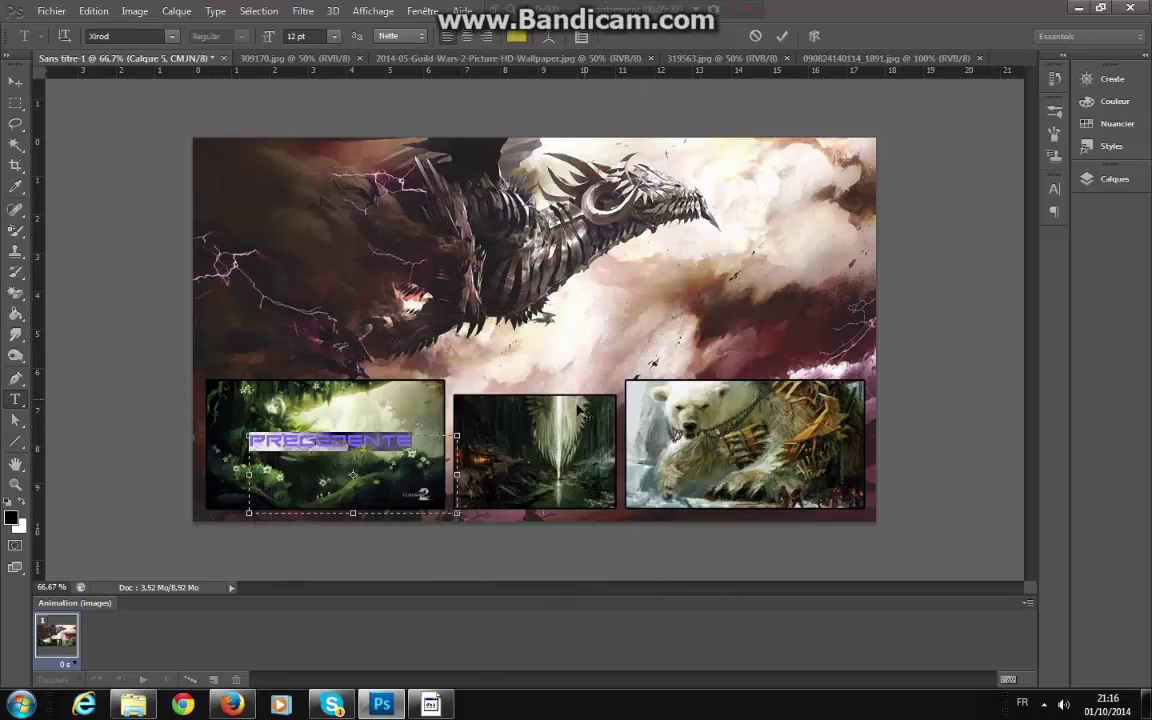
{"action": "left_click", "coordinate": [17, 82]}
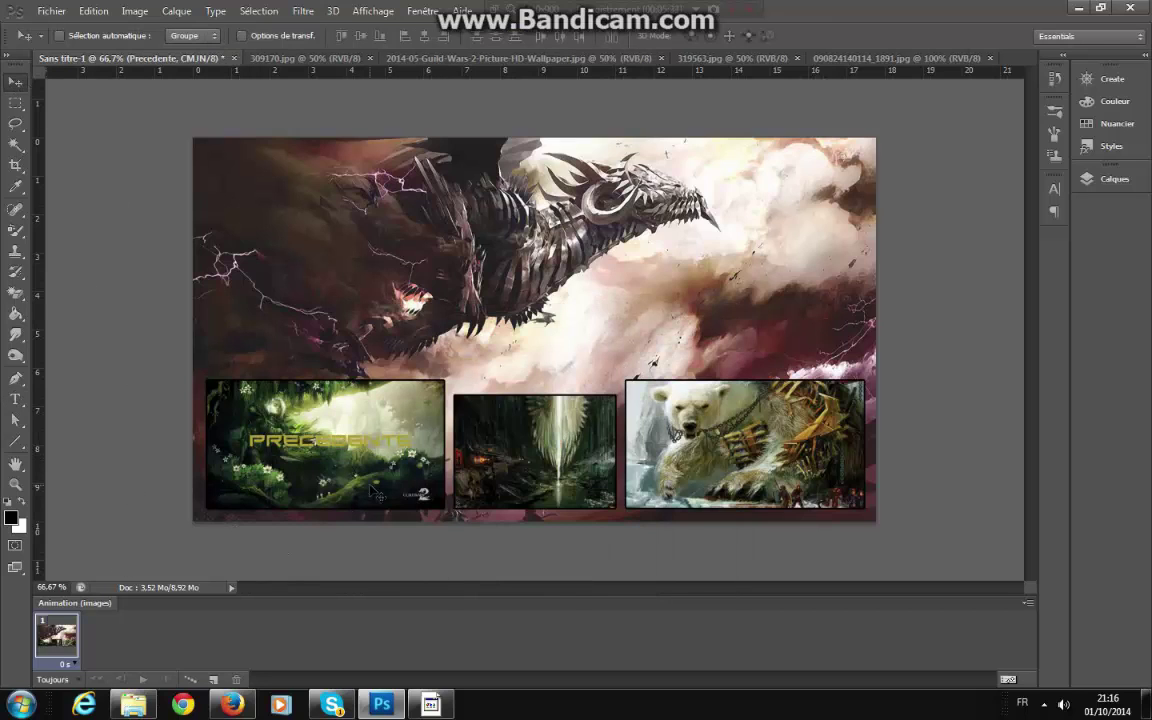
Shift the yellow "Precedente" text slightly left and down on the forest thumbnail, then try a free transform on it.
{"action": "left_click_drag", "start_coordinate": [420, 447], "coordinate": [389, 451]}
{"action": "key", "text": "ctrl+t"}
{"action": "left_click", "coordinate": [85, 9]}
{"action": "left_click", "coordinate": [15, 90]}
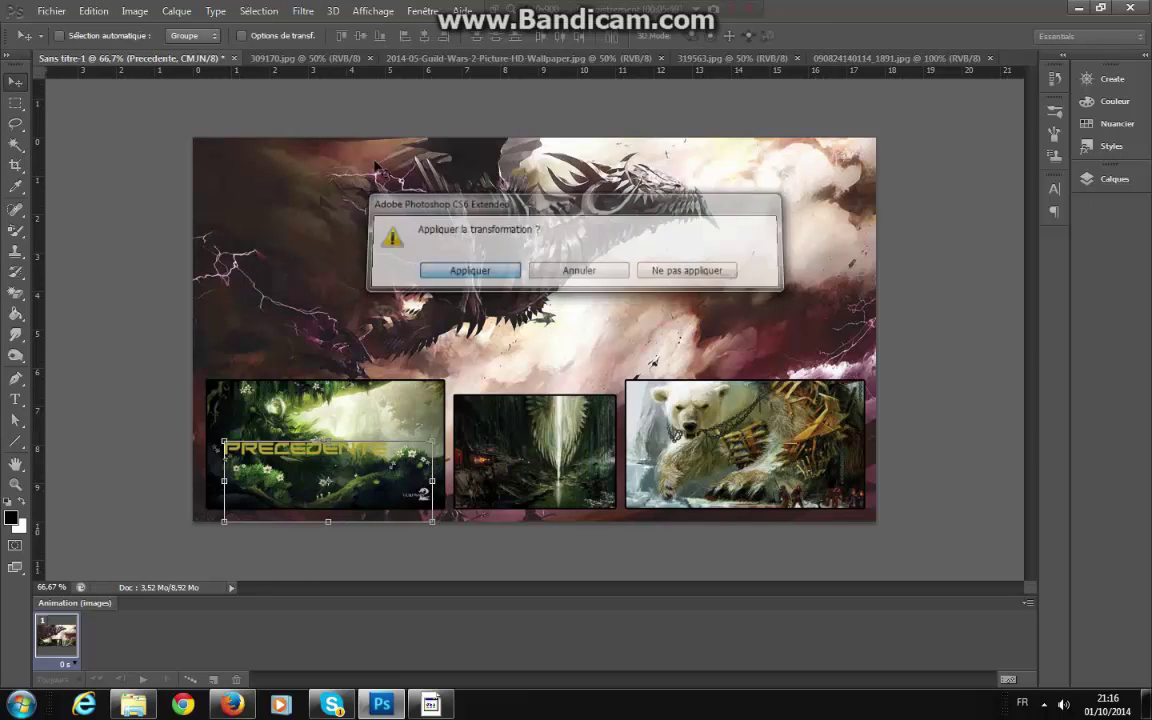
{"action": "key", "text": "Return"}
Step back through the history until the yellow "Precedente" text is removed from the forest thumbnail.
{"action": "left_click", "coordinate": [93, 11]}
{"action": "left_click", "coordinate": [115, 60]}
{"action": "left_click", "coordinate": [93, 11]}
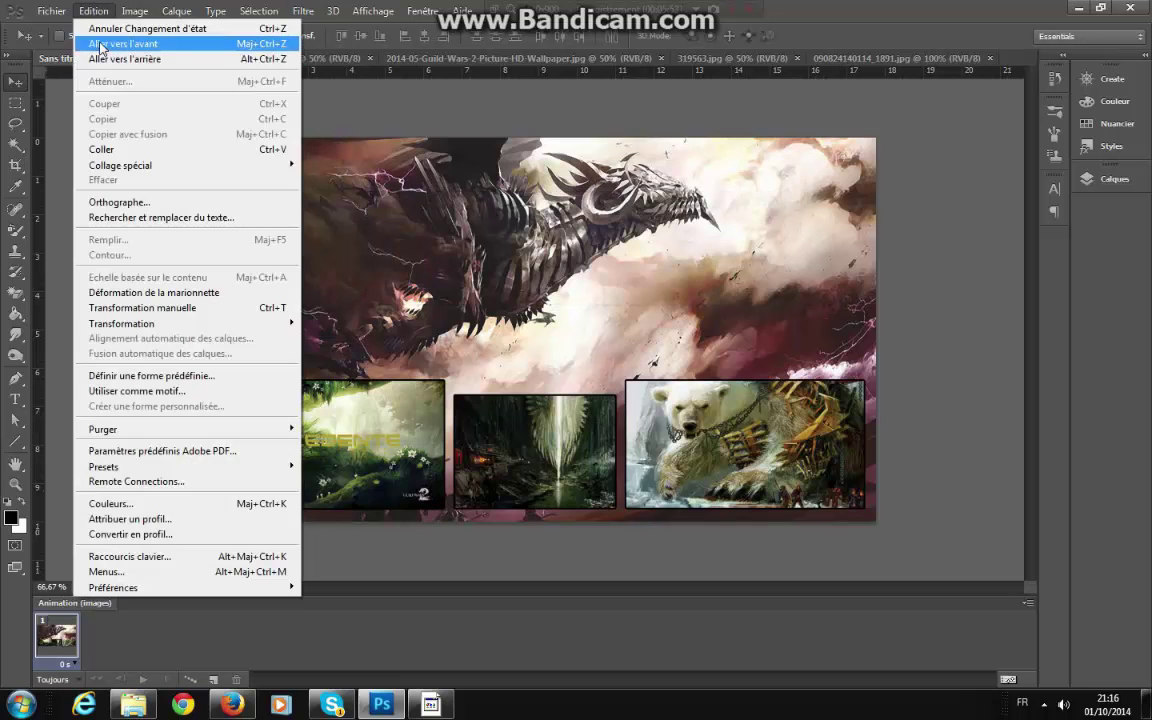
{"action": "left_click", "coordinate": [115, 60]}
{"action": "left_click", "coordinate": [93, 11]}
{"action": "left_click", "coordinate": [115, 60]}
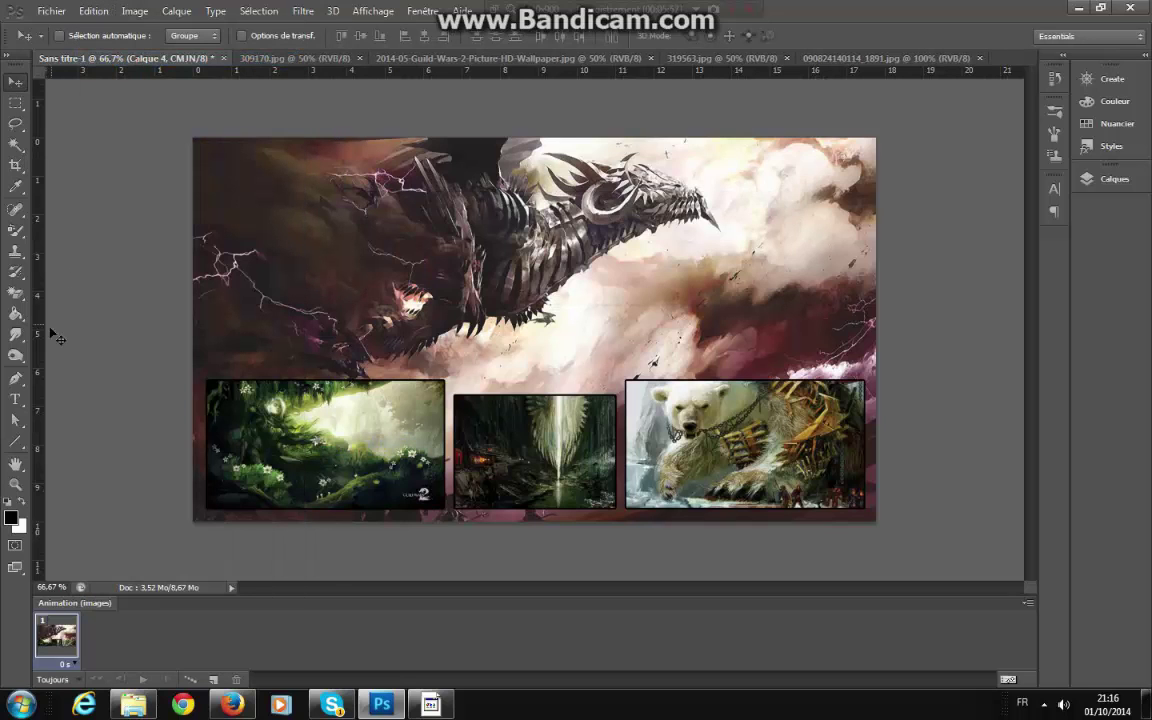
Create a new text box across the forest thumbnail, enter "Precedente" in Xirod 12 pt, and select the whole word.
{"action": "left_click", "coordinate": [15, 398]}
{"action": "left_click_drag", "start_coordinate": [218, 403], "coordinate": [420, 478]}
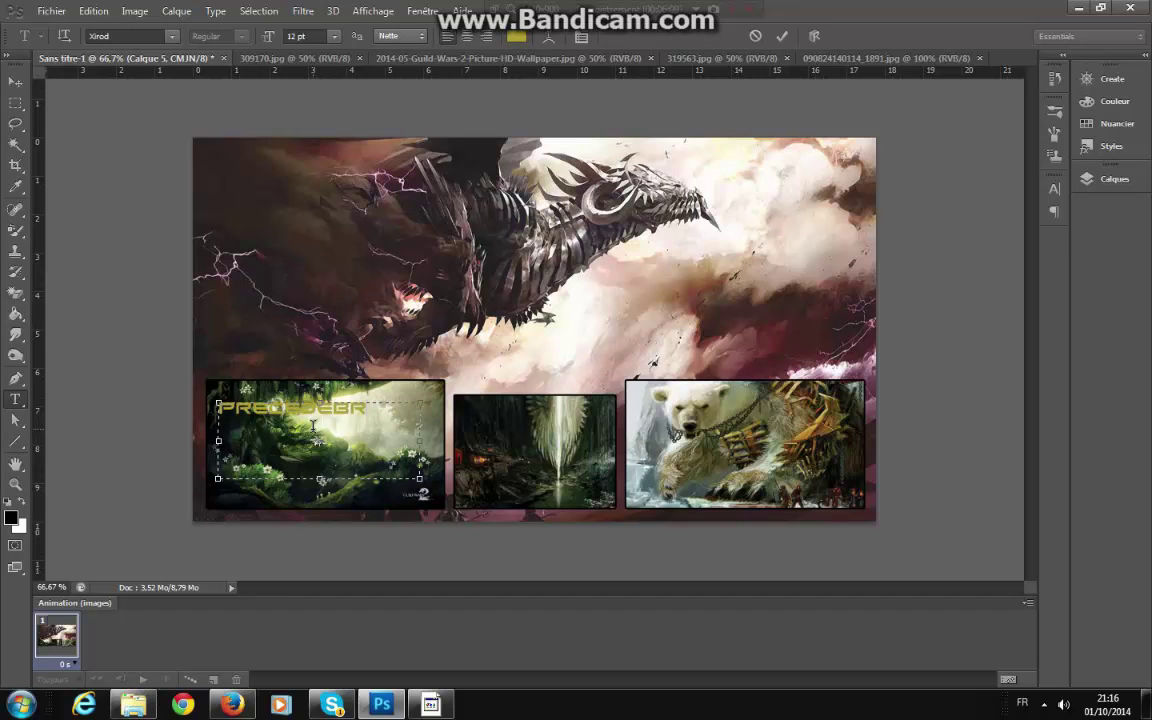
{"action": "left_click_drag", "start_coordinate": [408, 413], "coordinate": [194, 397]}
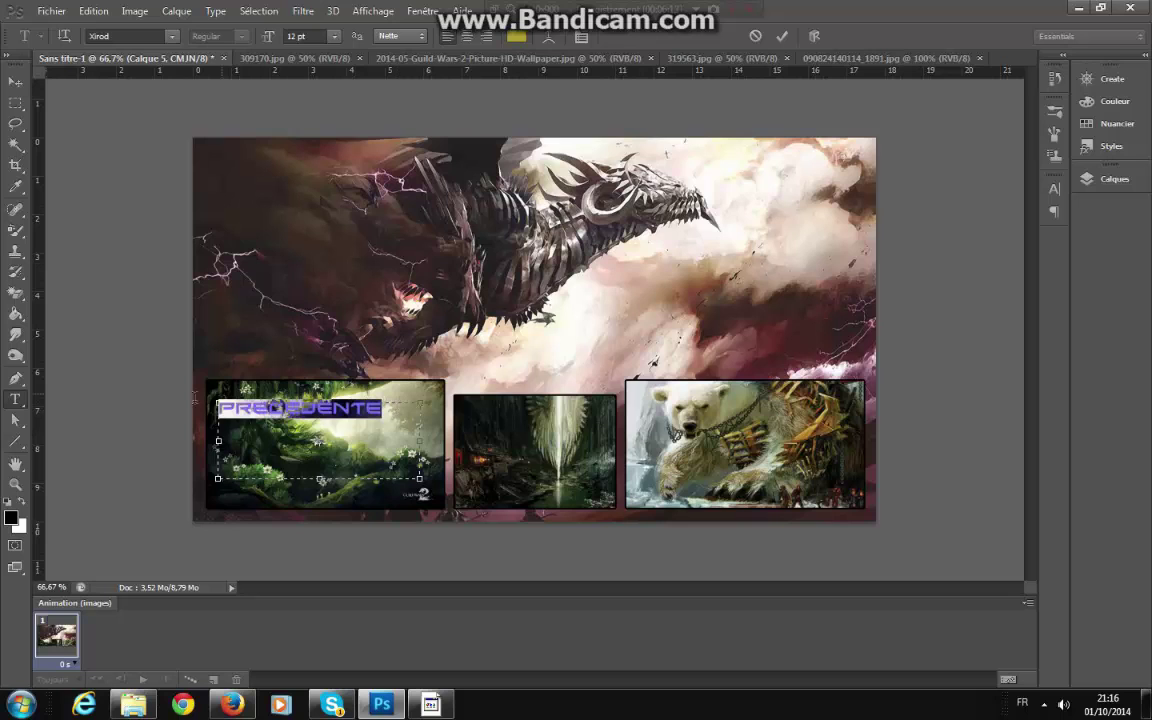
Set the "Precedente" text colour to black (000000) and move the text to the middle of the forest thumbnail.
{"action": "left_click", "coordinate": [516, 36]}
{"action": "left_click", "coordinate": [378, 548]}
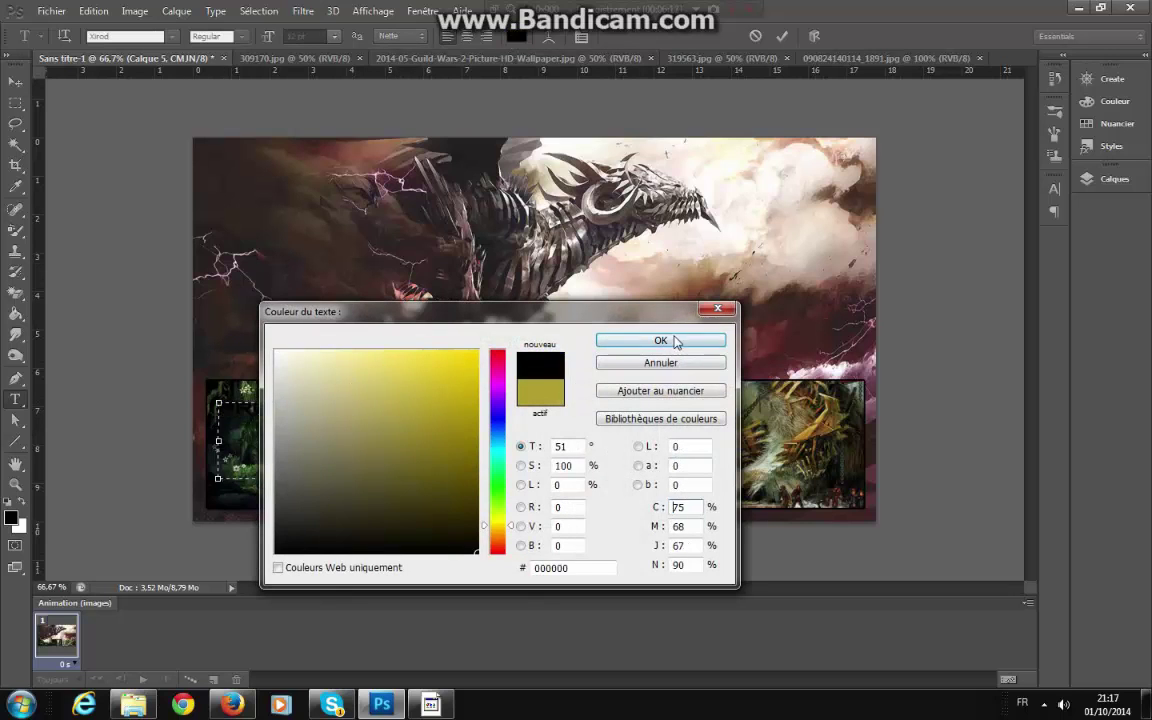
{"action": "left_click", "coordinate": [622, 339]}
{"action": "left_click_drag", "start_coordinate": [325, 427], "coordinate": [354, 464]}
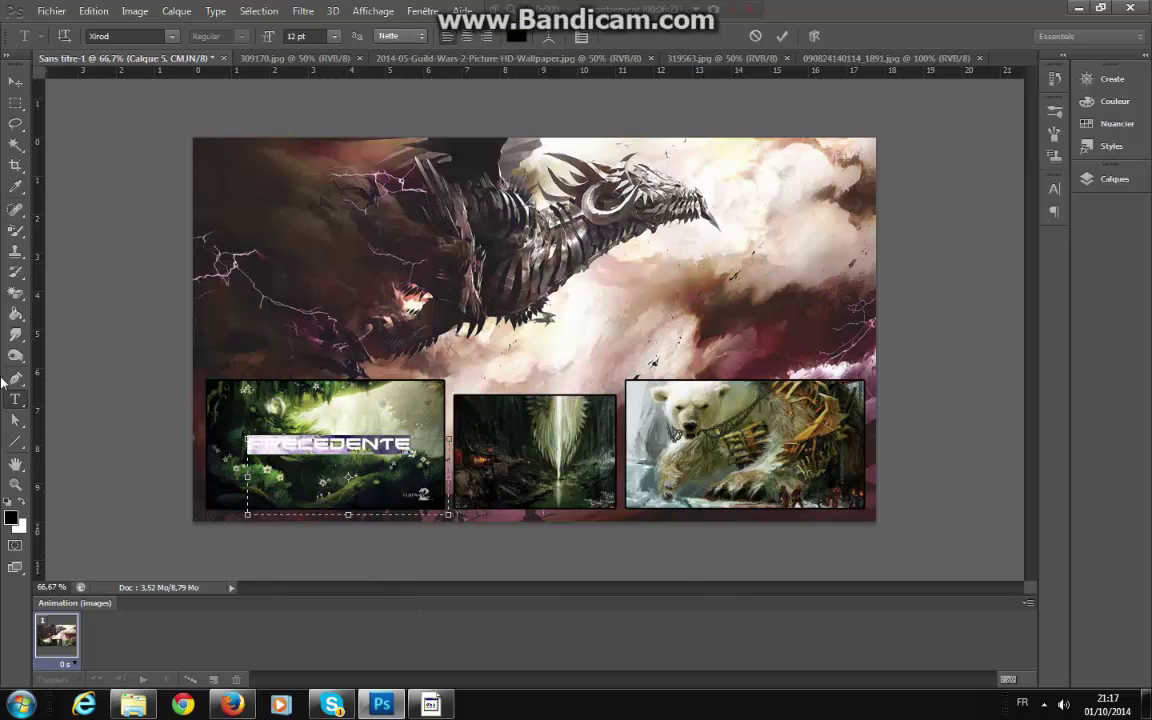
Commit the "Precedente" text, then add a black "Play_List" label in Xirod 12 pt and centre it on the middle thumbnail.
{"action": "left_click", "coordinate": [15, 83]}
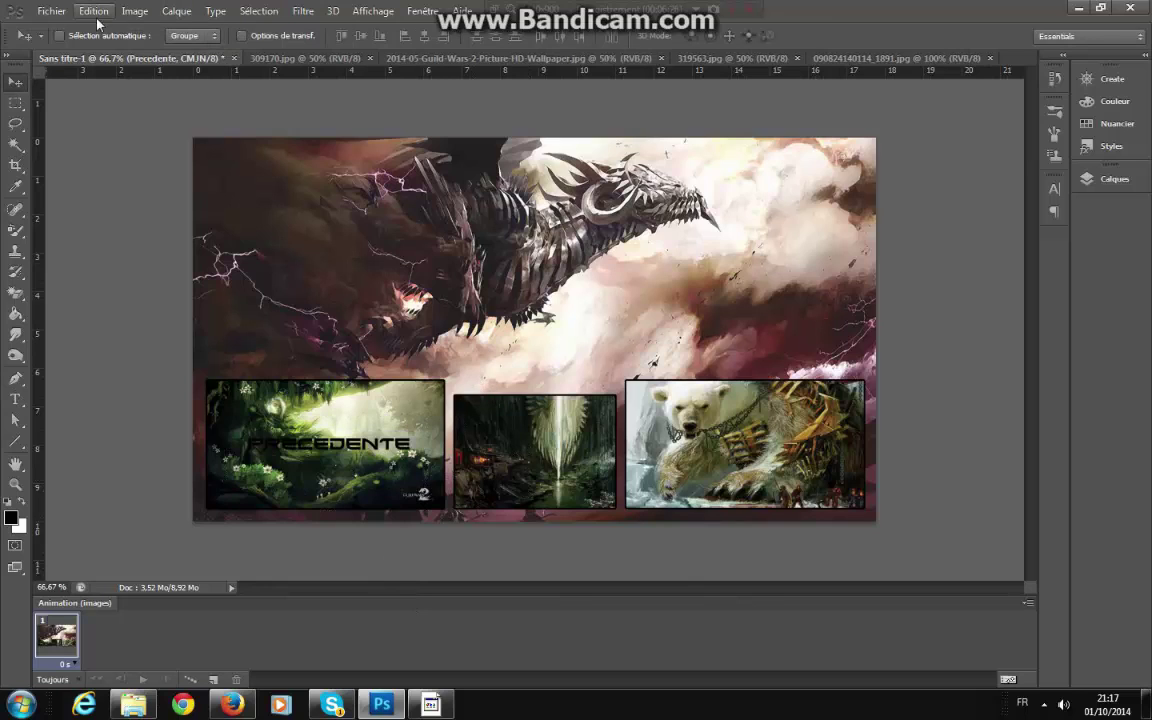
{"action": "left_click", "coordinate": [15, 398]}
{"action": "left_click_drag", "start_coordinate": [459, 419], "coordinate": [594, 488]}
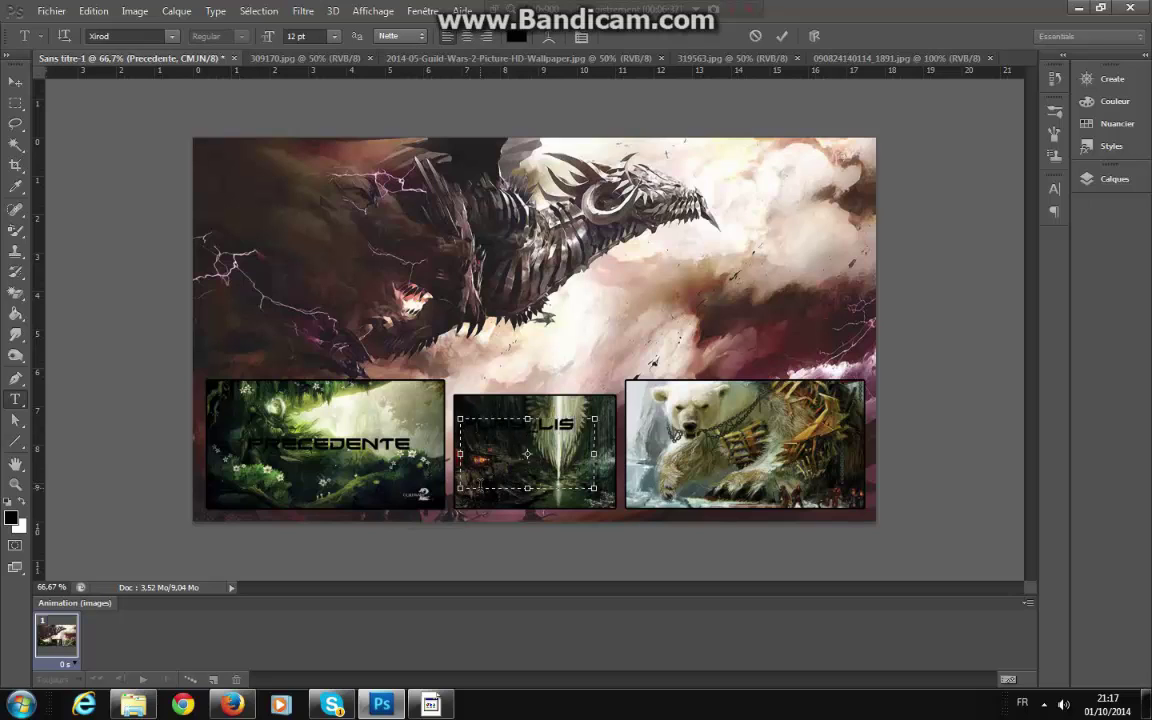
{"action": "left_click_drag", "start_coordinate": [545, 573], "coordinate": [551, 599]}
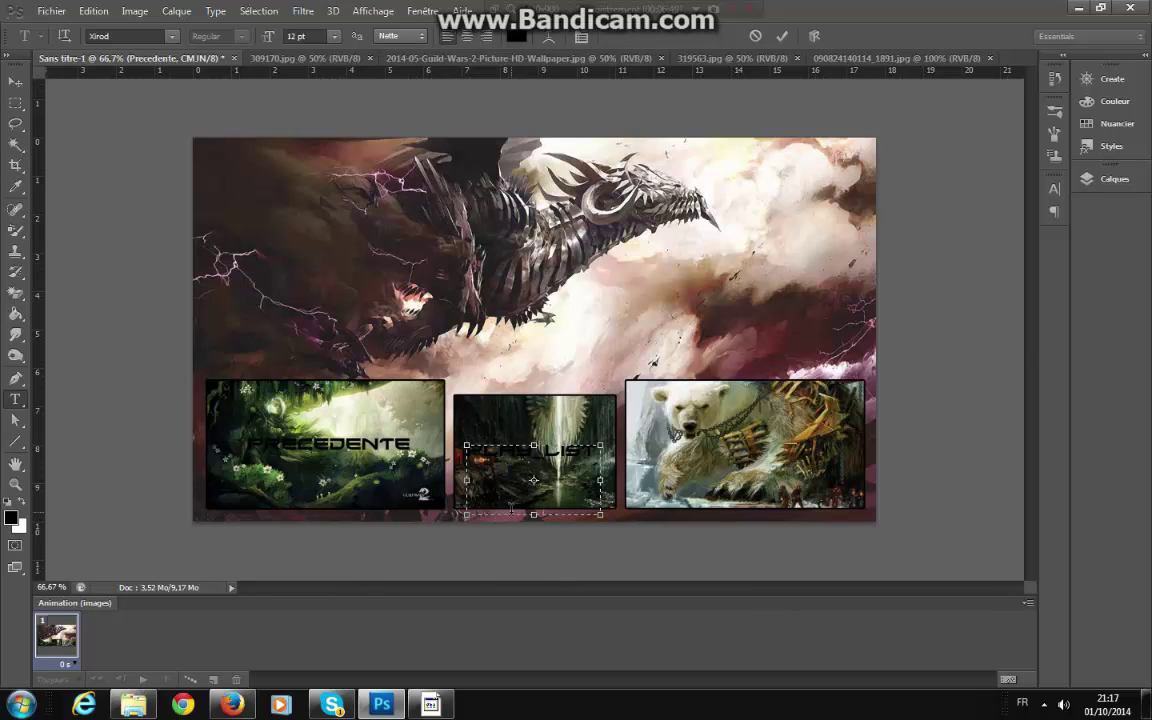
{"action": "left_click_drag", "start_coordinate": [551, 571], "coordinate": [567, 547]}
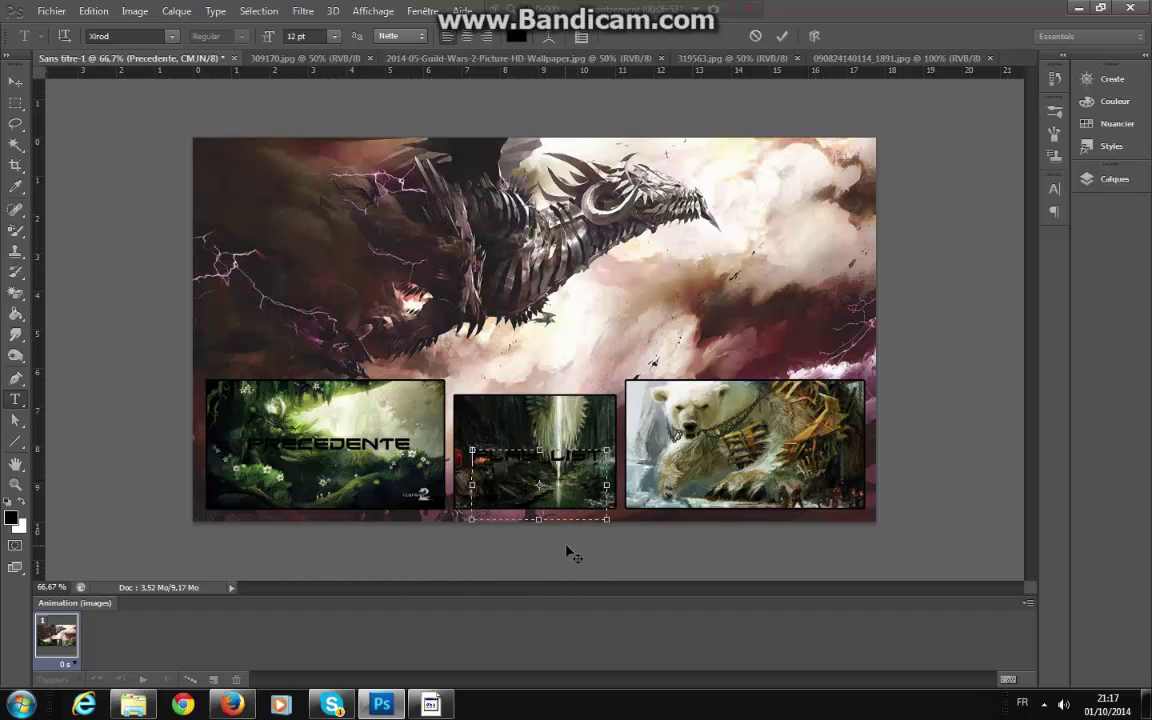
{"action": "left_click", "coordinate": [14, 86]}
{"action": "left_click_drag", "start_coordinate": [592, 454], "coordinate": [589, 454]}
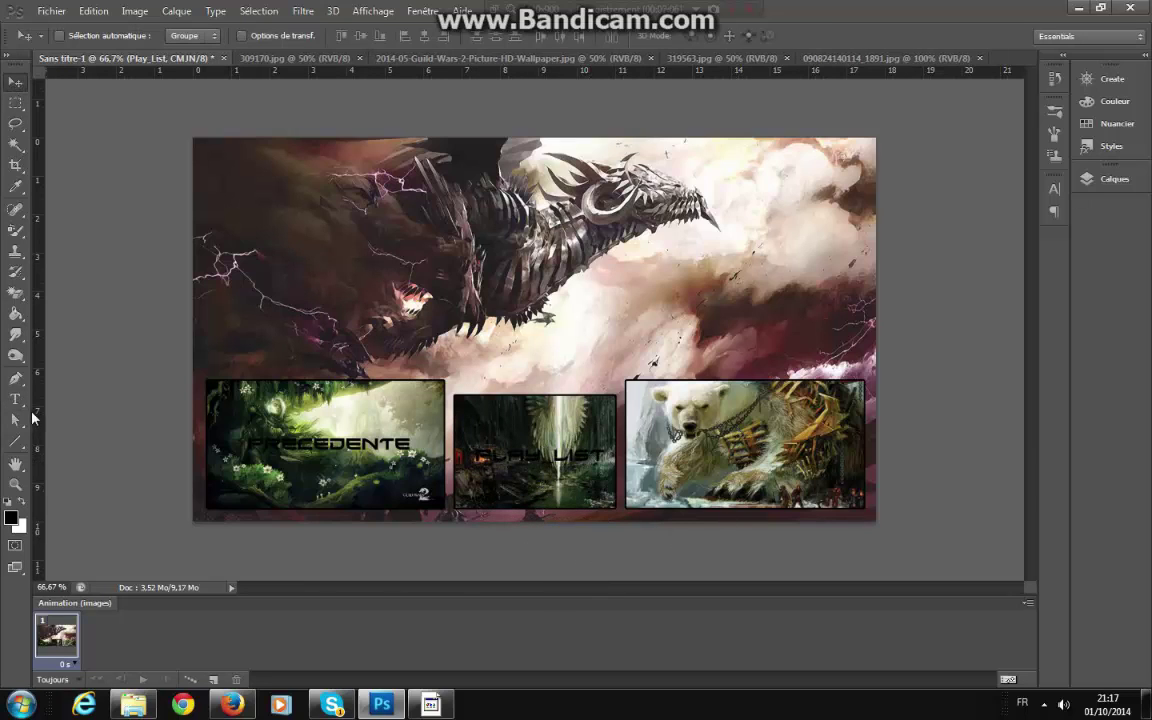
Add a black "suivante" label in Xirod 12 pt on the polar bear thumbnail and move it to the thumbnail's middle.
{"action": "left_click", "coordinate": [15, 398]}
{"action": "left_click_drag", "start_coordinate": [836, 391], "coordinate": [652, 481]}
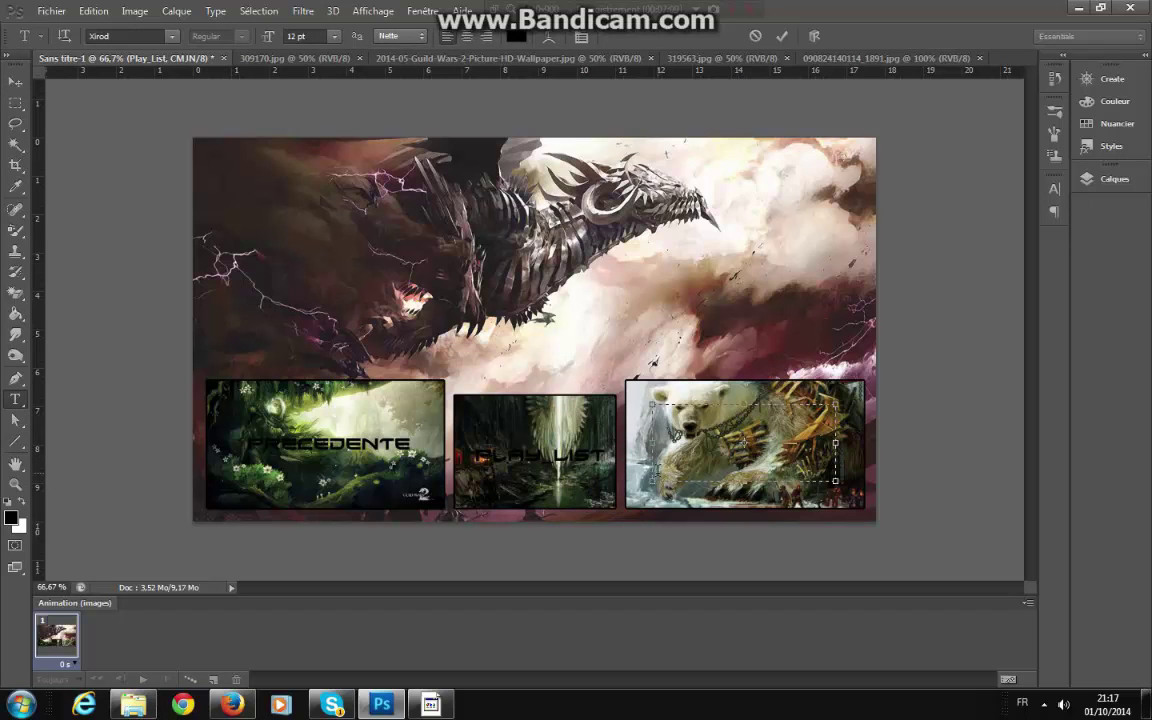
{"action": "type", "text": "SUIVANTE"}
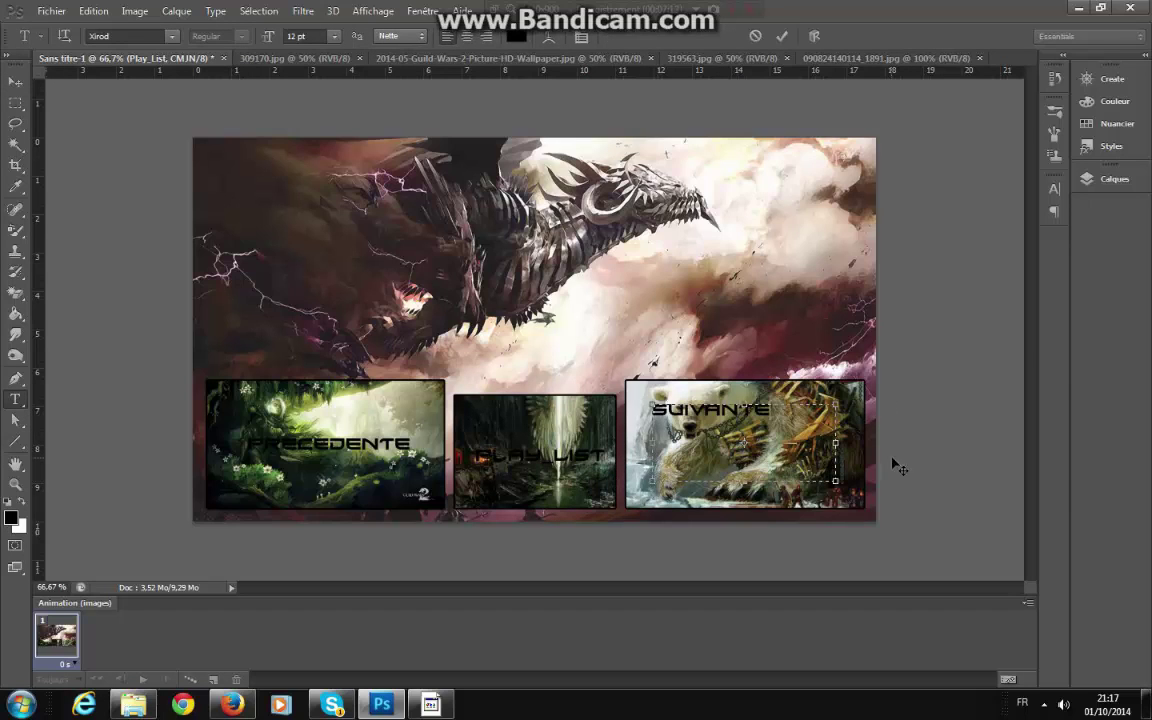
{"action": "left_click_drag", "start_coordinate": [898, 466], "coordinate": [839, 586]}
{"action": "left_click", "coordinate": [15, 82]}
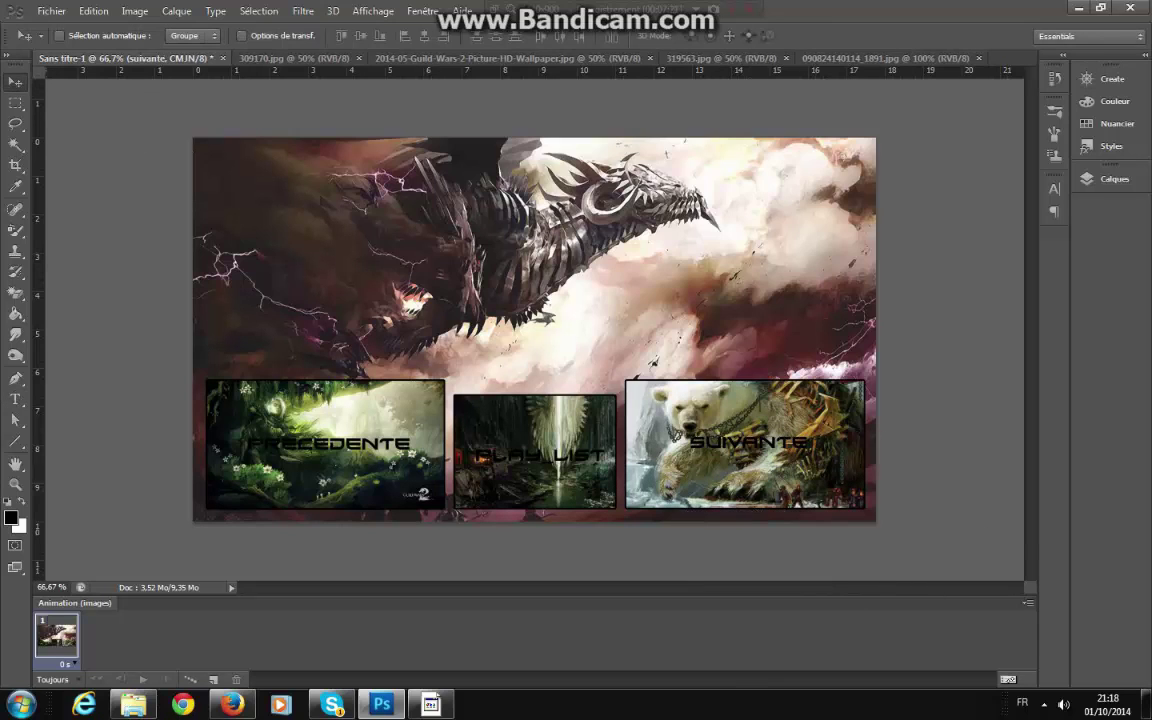